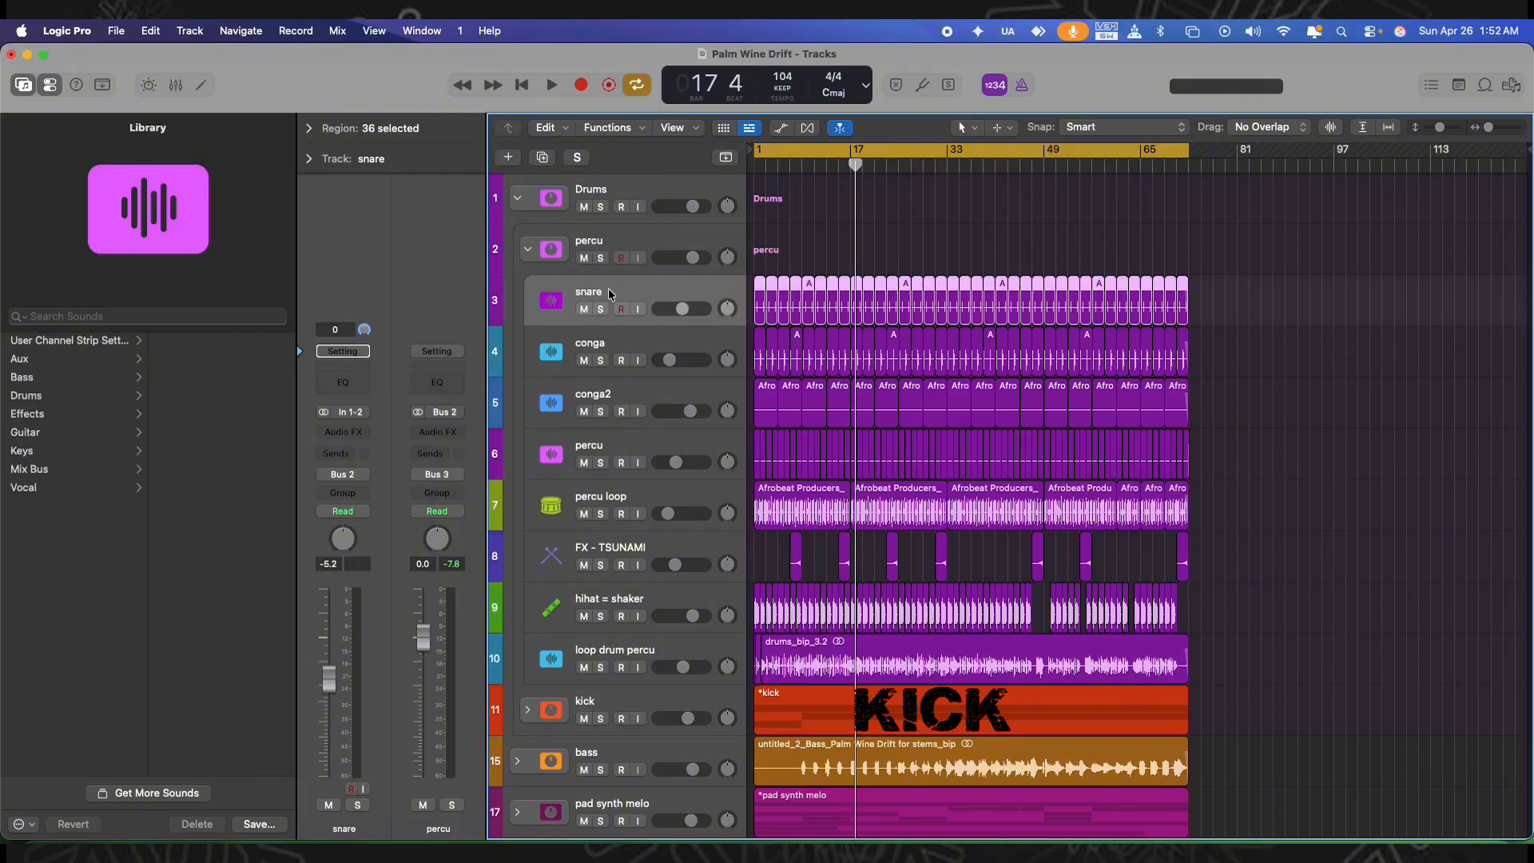
Collapse the Drums stack, select it, and insert a stereo Compressor on its channel strip
{"action": "left_click", "coordinate": [606, 600]}
{"action": "left_click", "coordinate": [647, 461]}
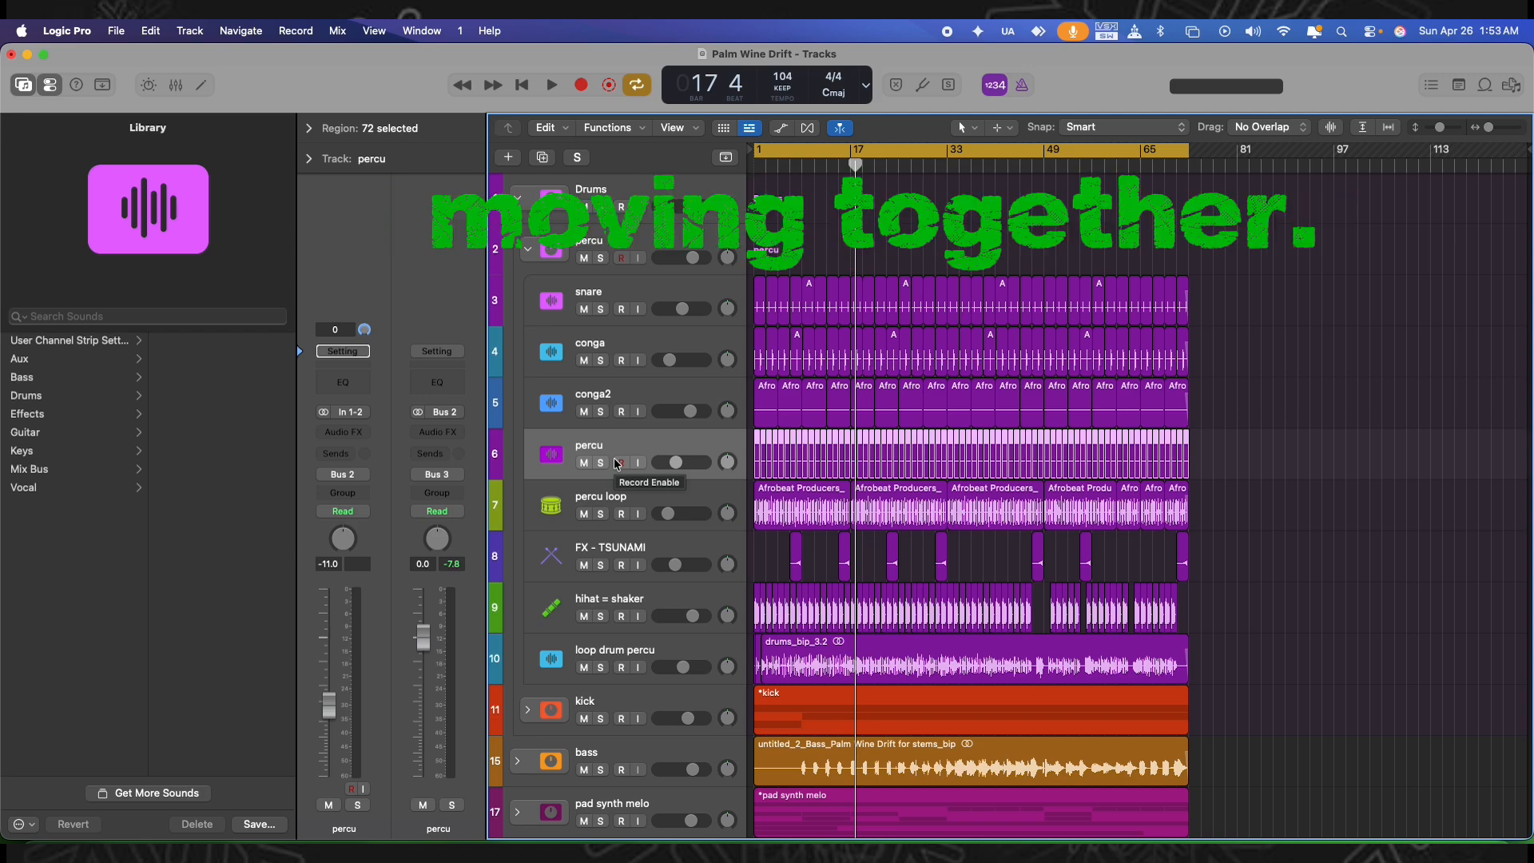
{"action": "left_click", "coordinate": [519, 198]}
{"action": "left_click", "coordinate": [616, 186]}
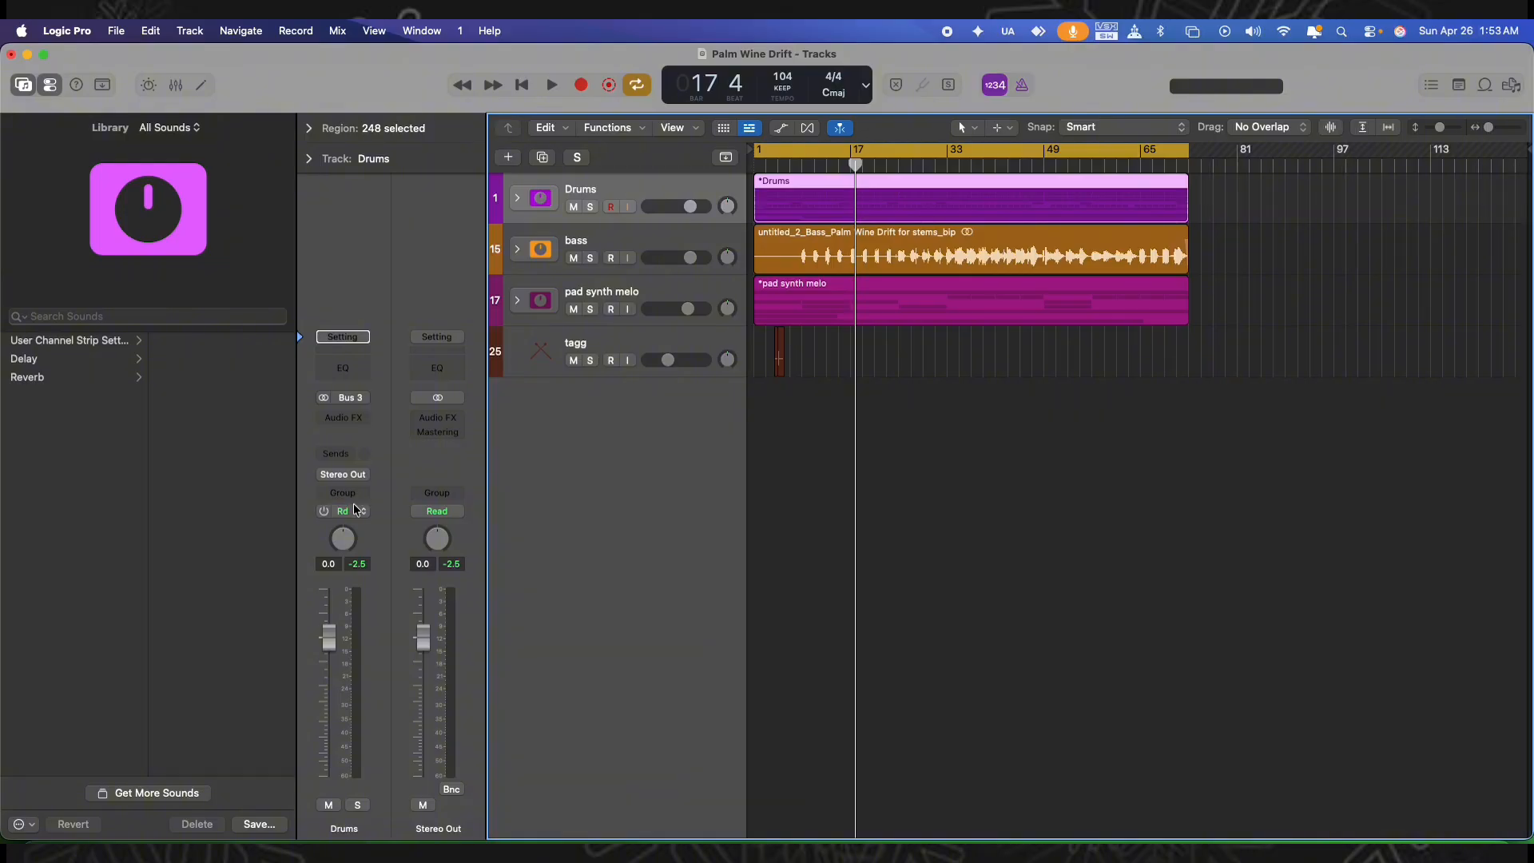
{"action": "left_click", "coordinate": [343, 417]}
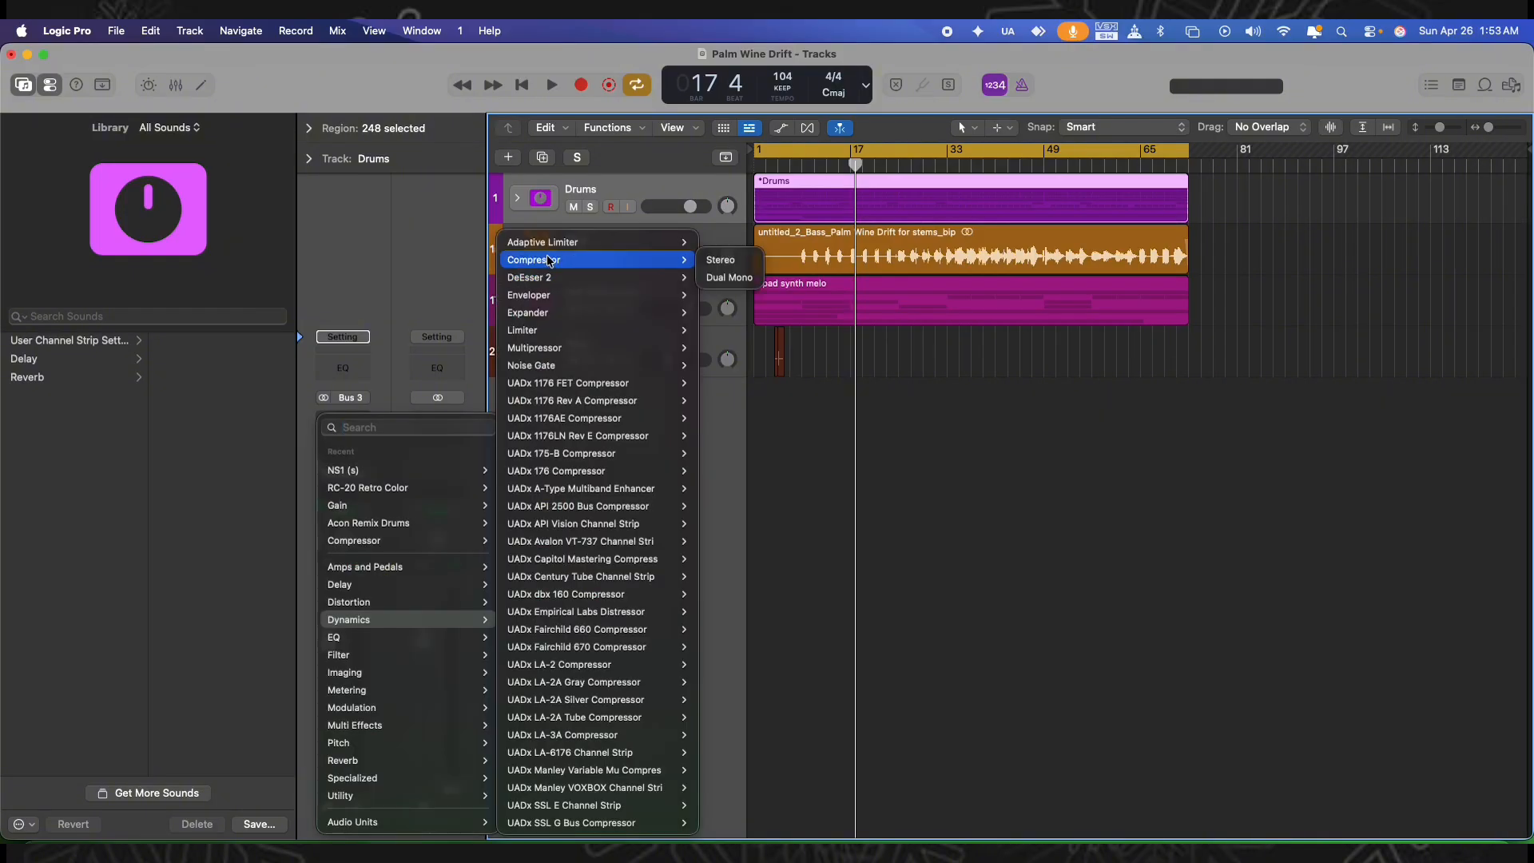
{"action": "left_click", "coordinate": [717, 261]}
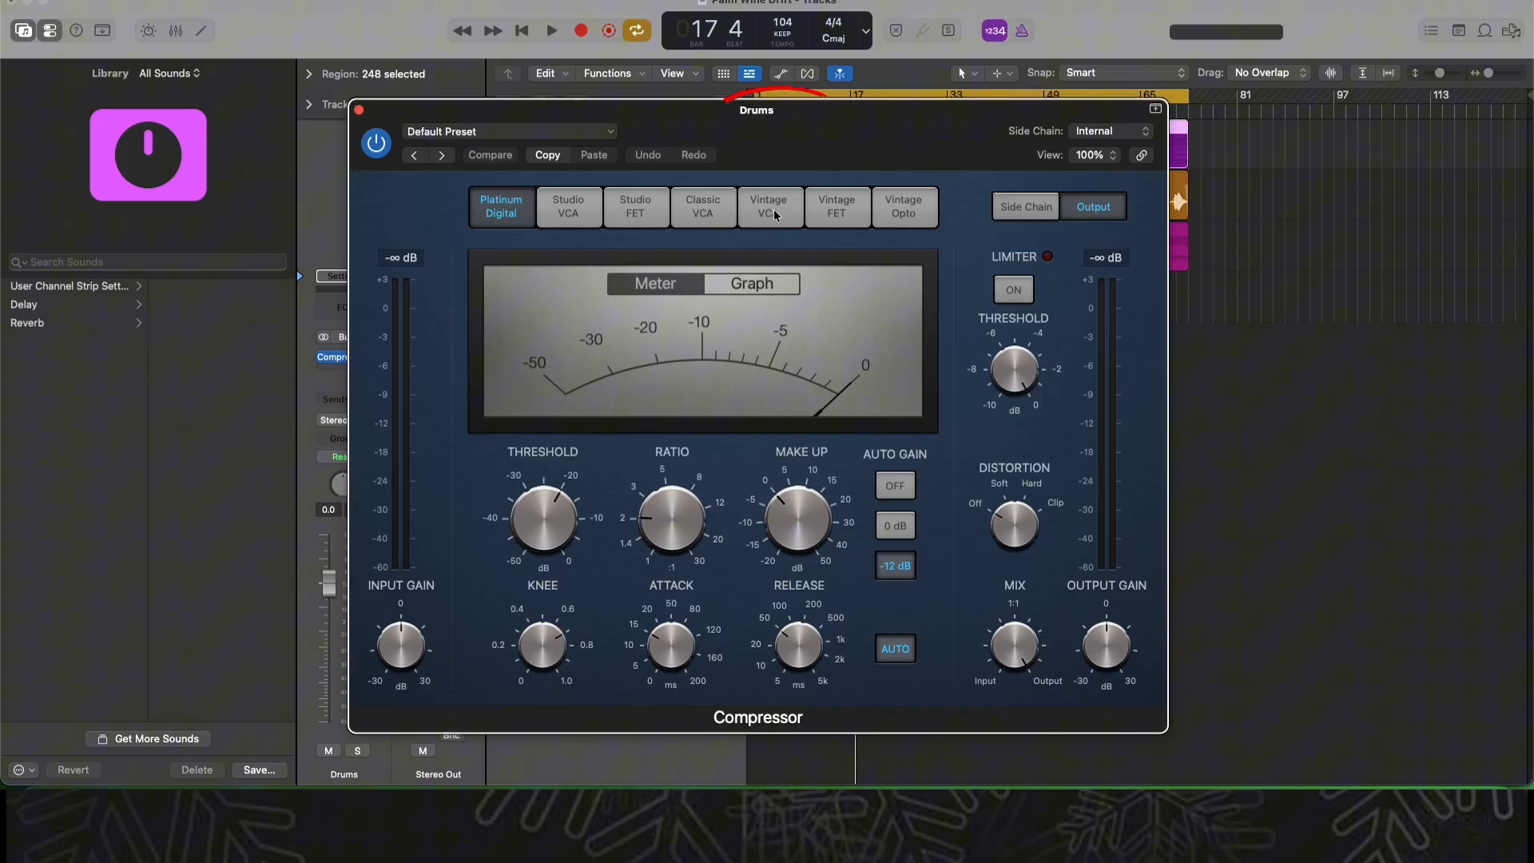
Try the compressor's Platinum Digital, Studio VCA, Vintage FET and Vintage Opto circuit models, and settle on Vintage VCA
{"action": "left_click", "coordinate": [783, 266]}
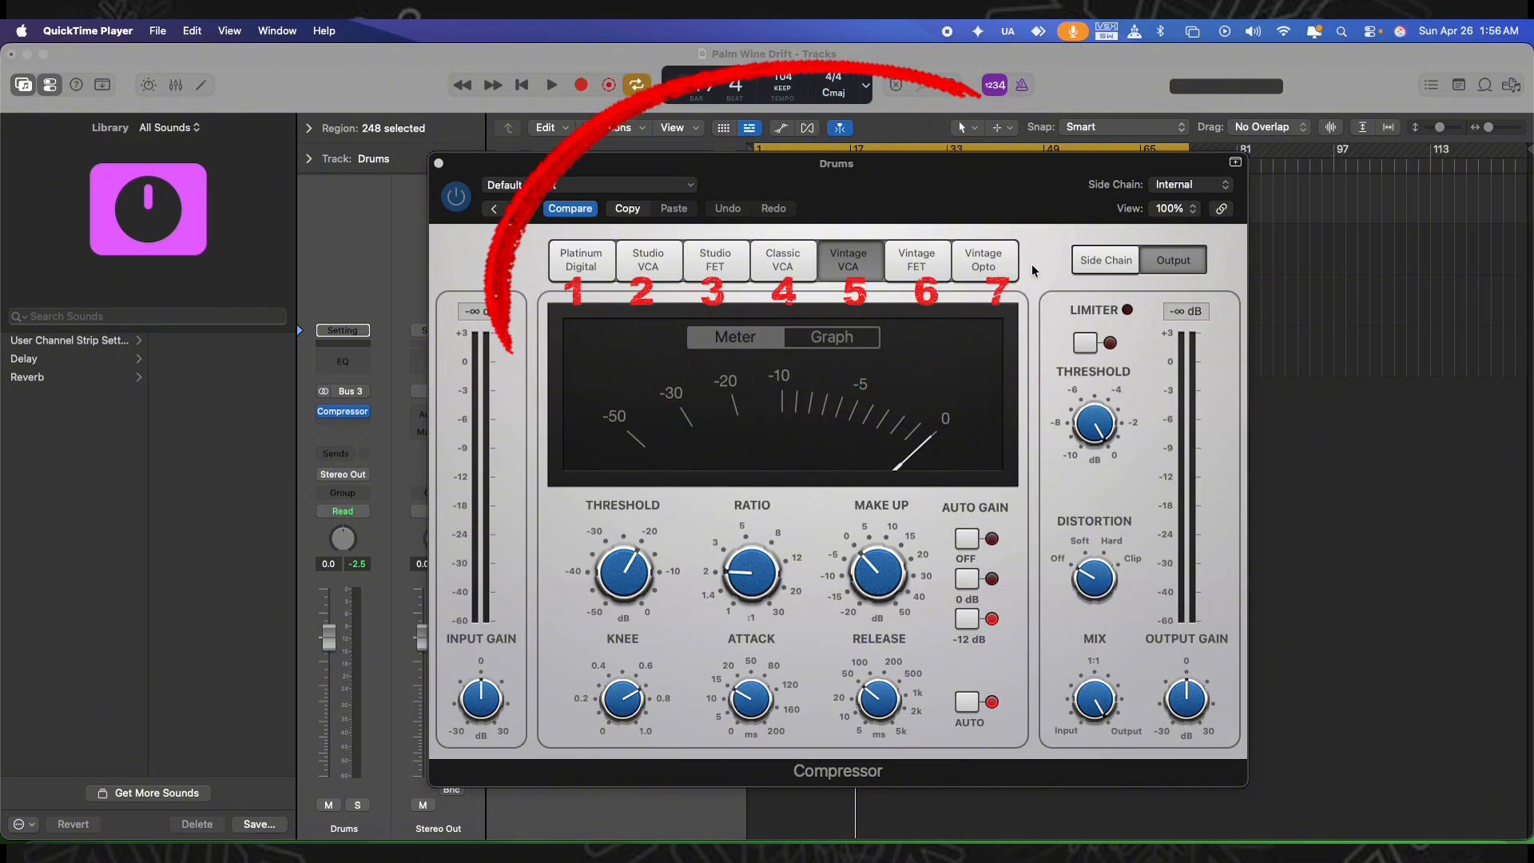
{"action": "left_click", "coordinate": [574, 274]}
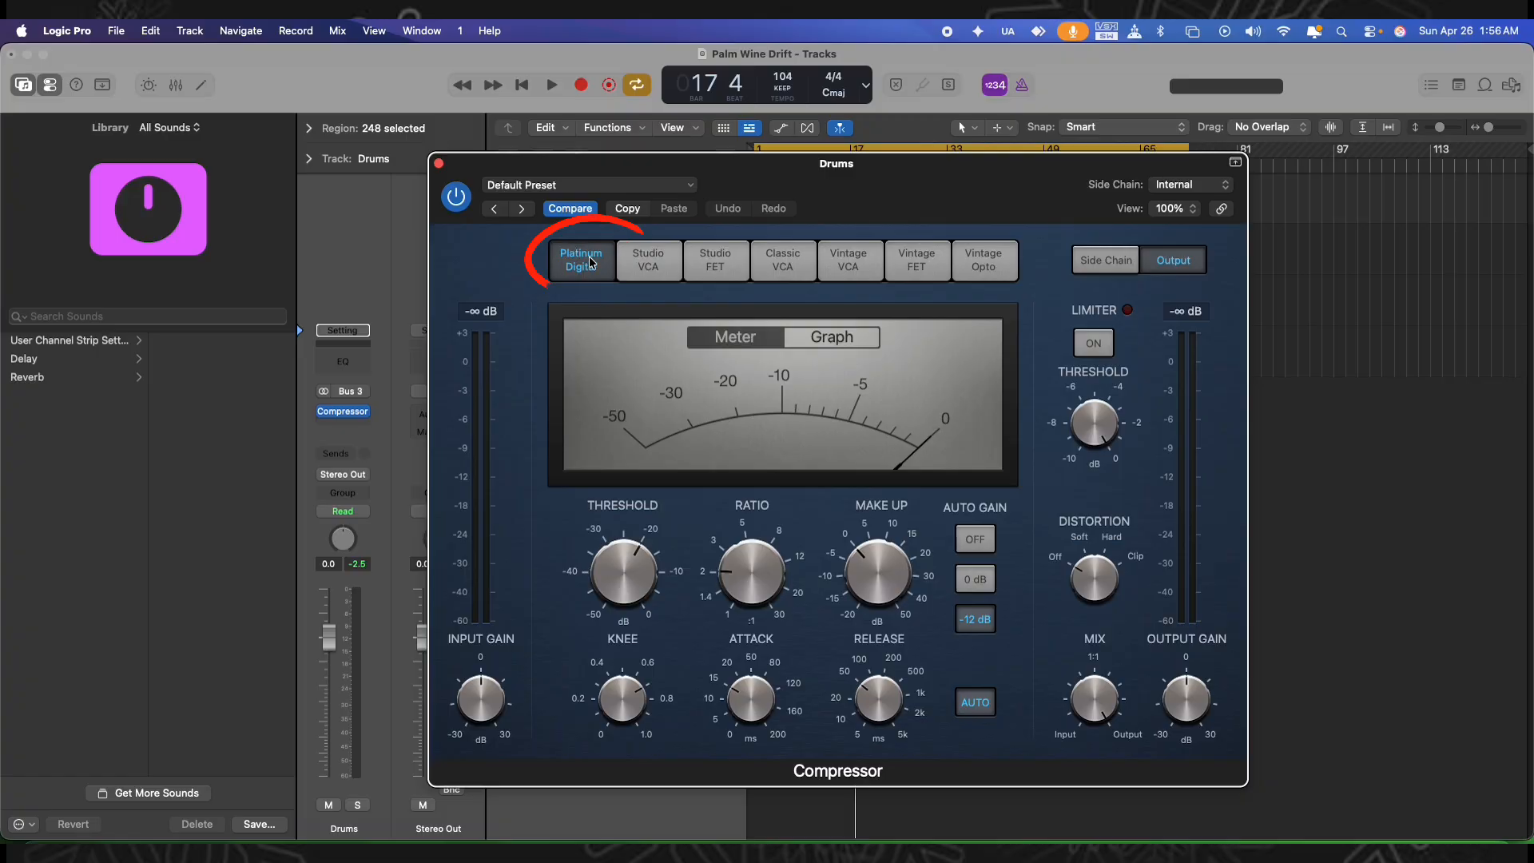
{"action": "left_click", "coordinate": [631, 266]}
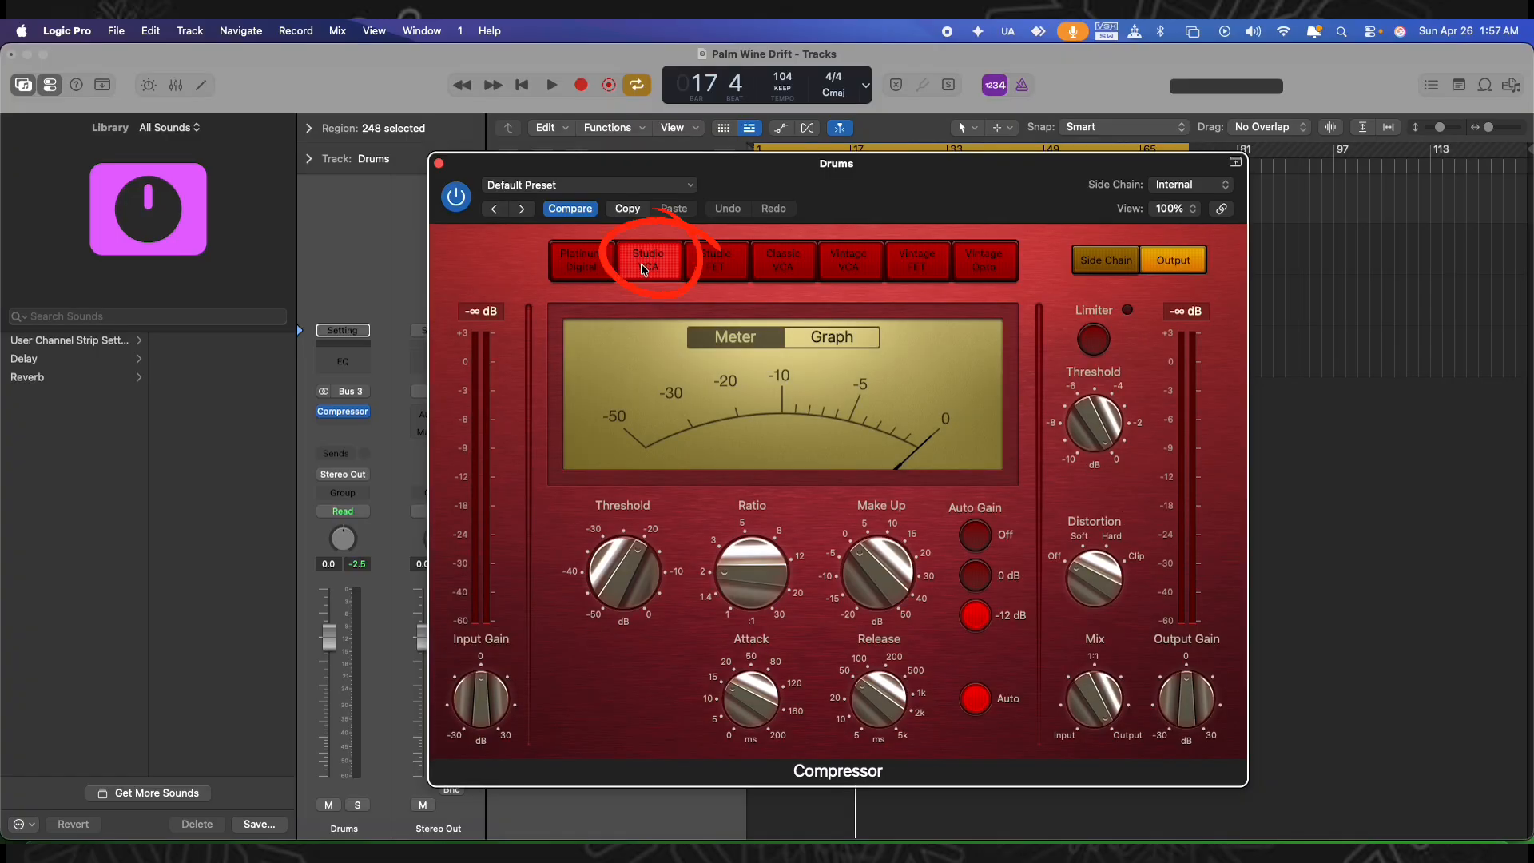
{"action": "left_click", "coordinate": [904, 257]}
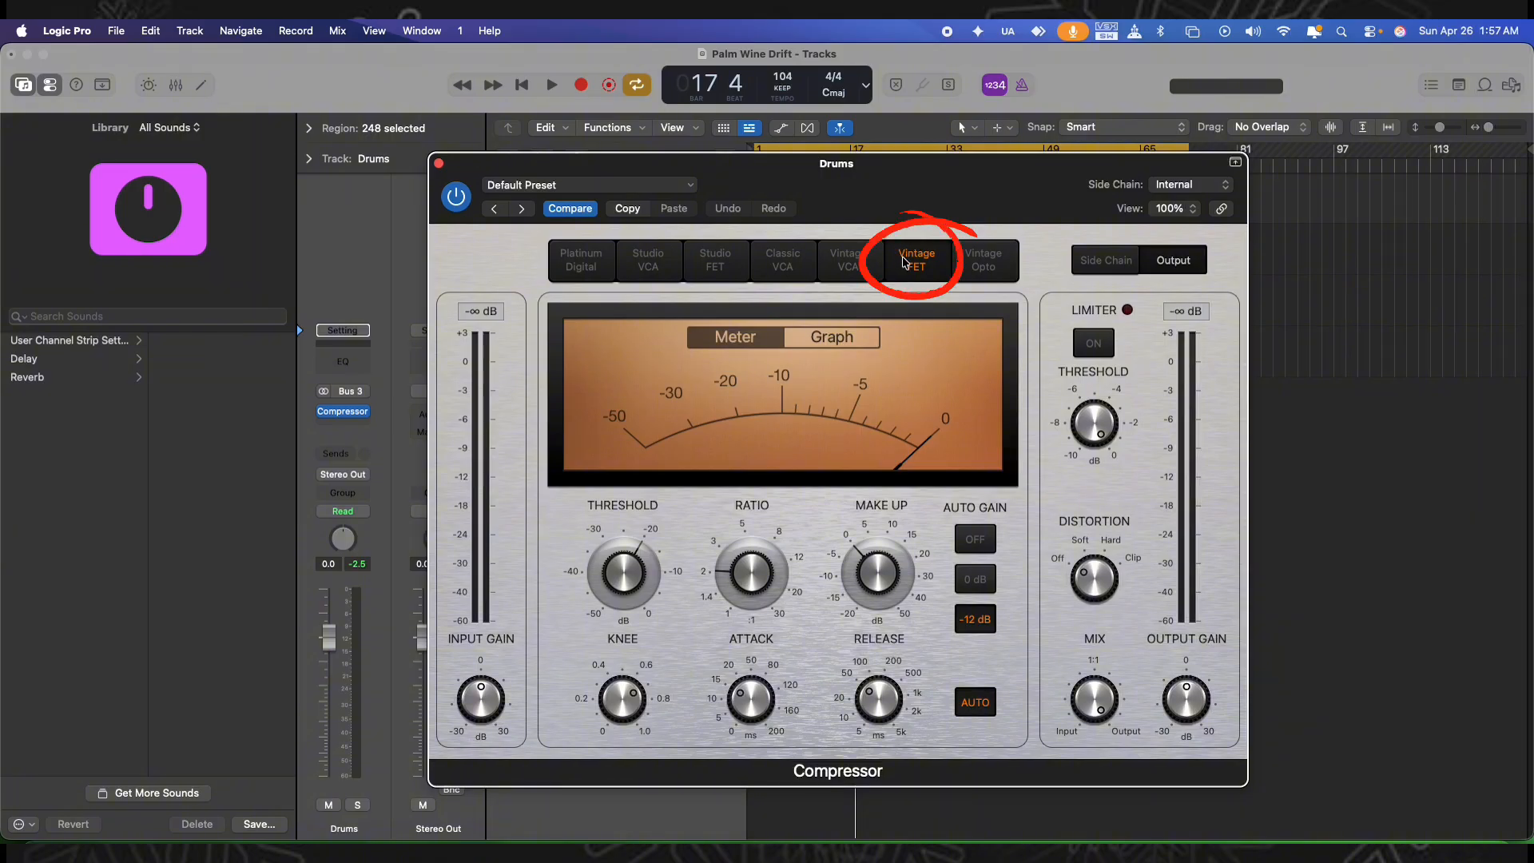
{"action": "left_click", "coordinate": [982, 260]}
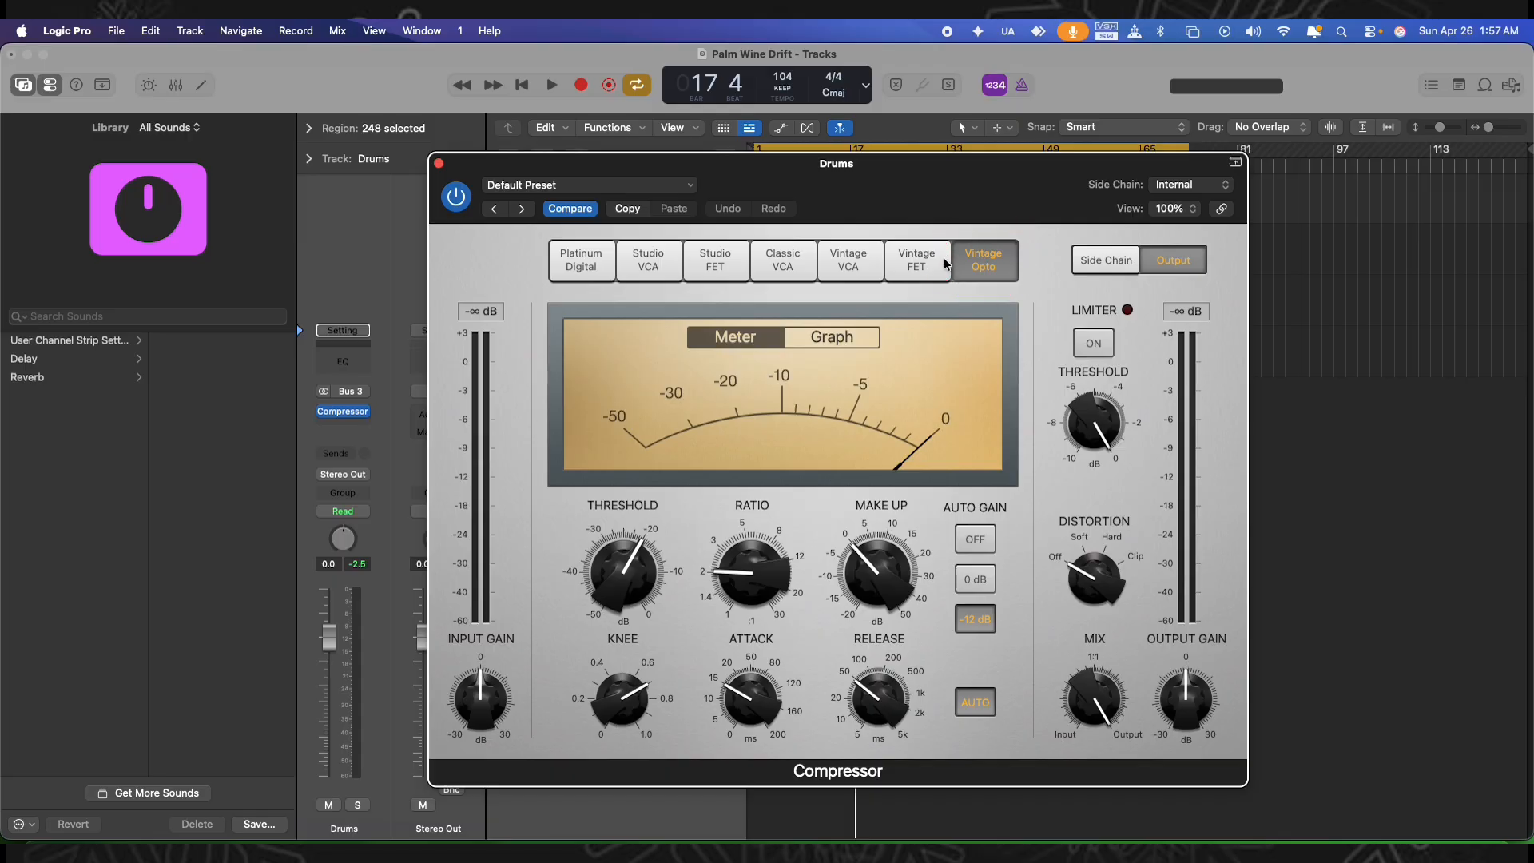
{"action": "left_click", "coordinate": [852, 254]}
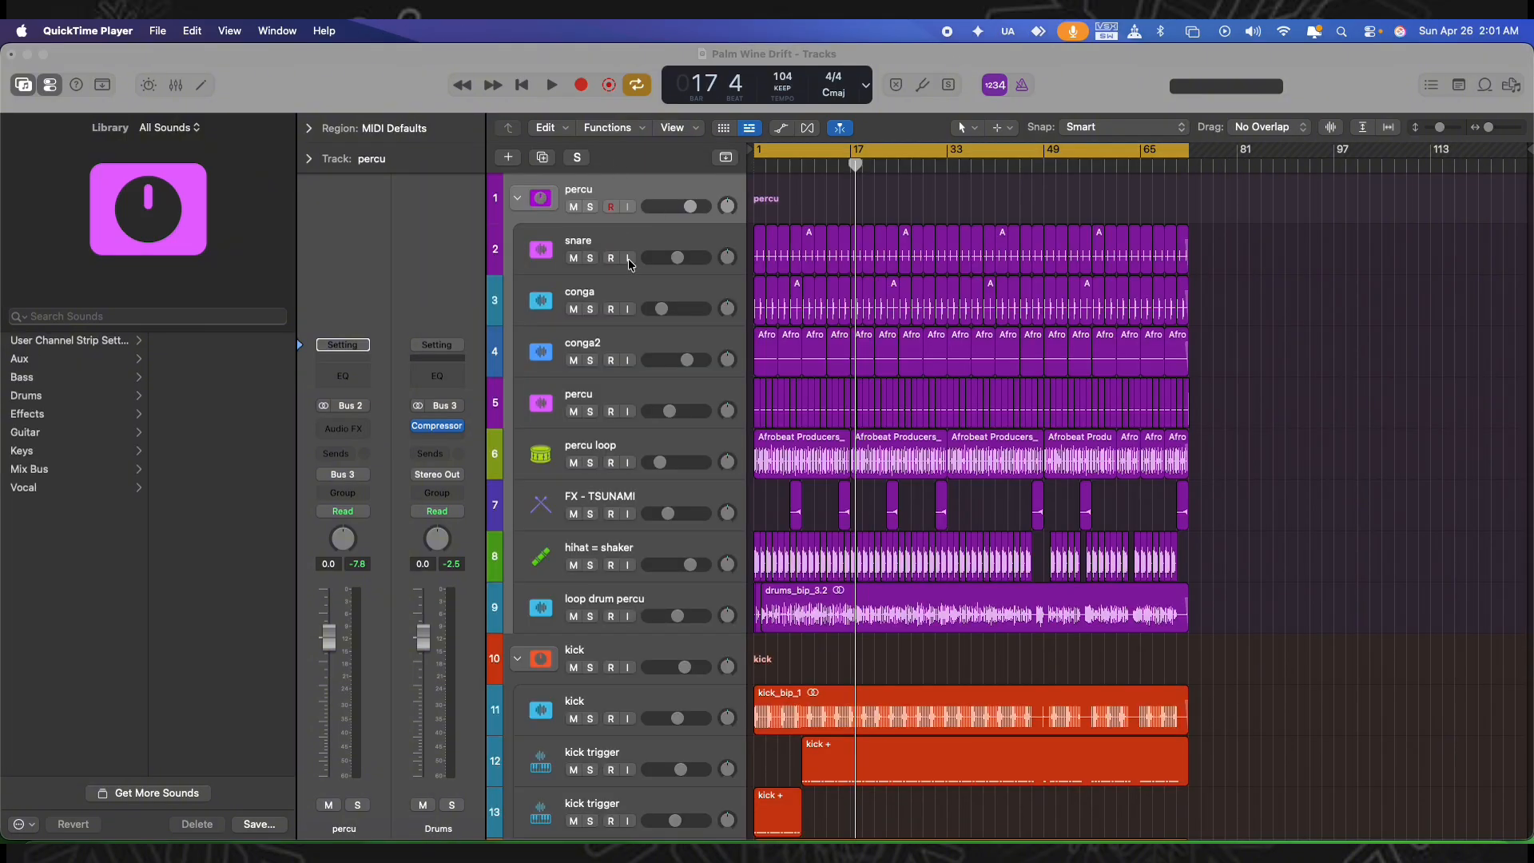
Select the percu and kick stacks with all their tracks and create a track stack from them
{"action": "left_click_drag", "start_coordinate": [562, 276], "coordinate": [629, 501]}
{"action": "left_click", "coordinate": [623, 551], "text": "shift"}
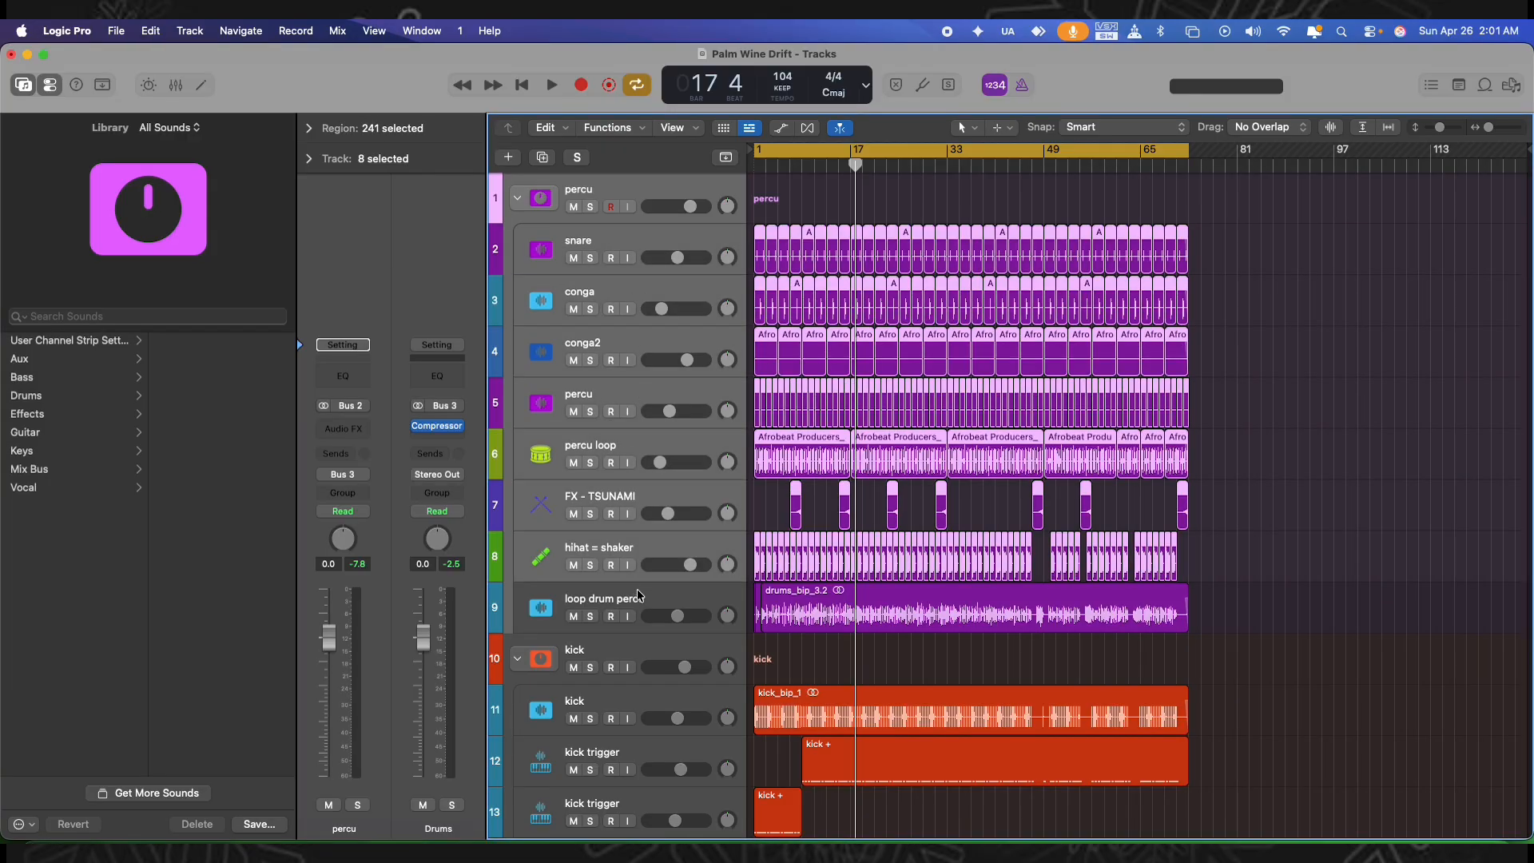
{"action": "left_click", "coordinate": [635, 604], "text": "shift"}
{"action": "right_click", "coordinate": [618, 185]}
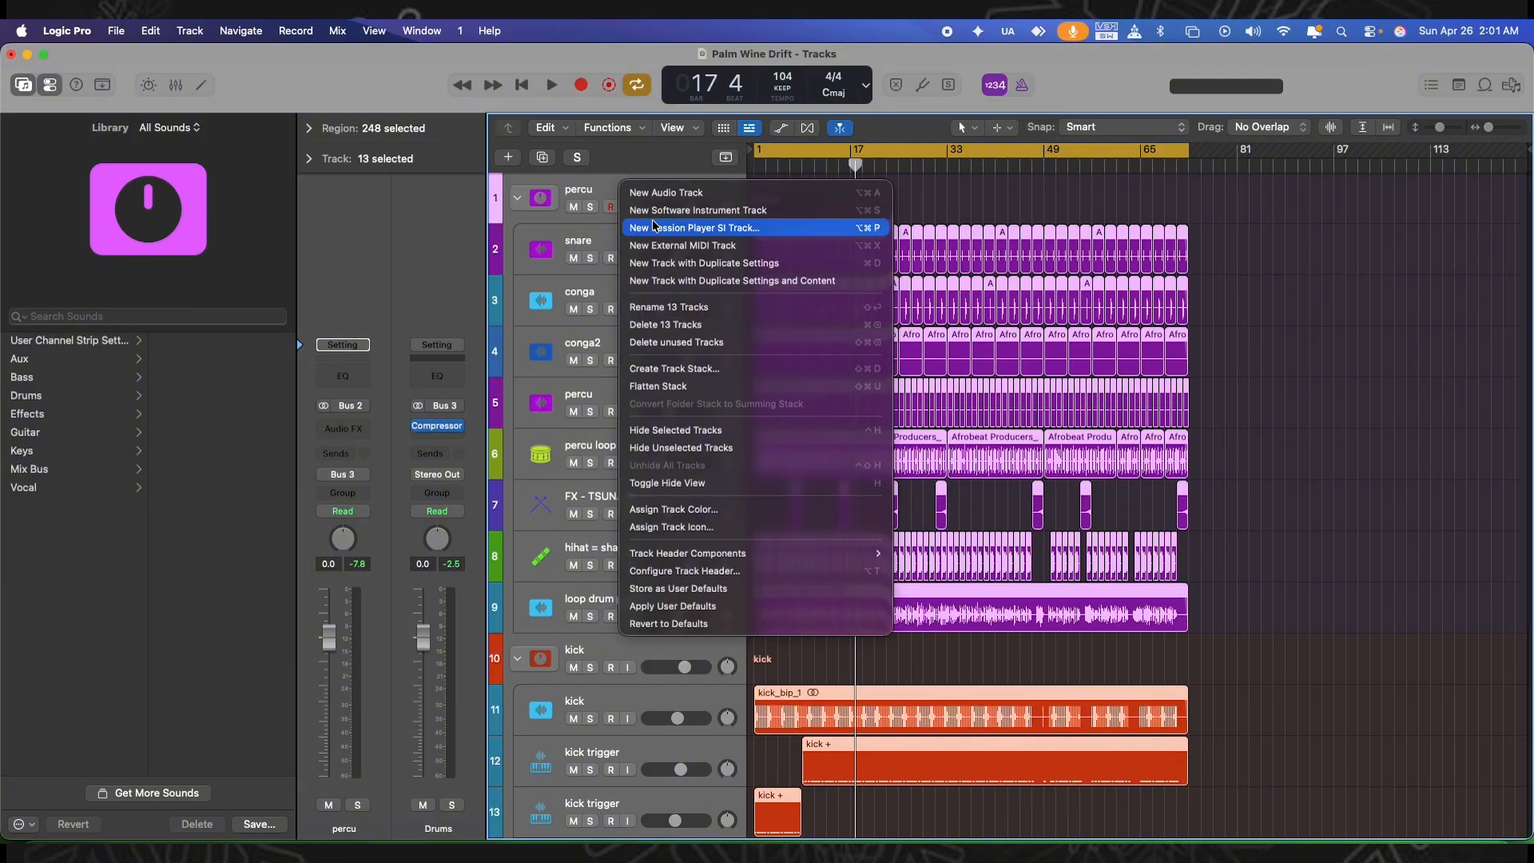
{"action": "left_click", "coordinate": [675, 370]}
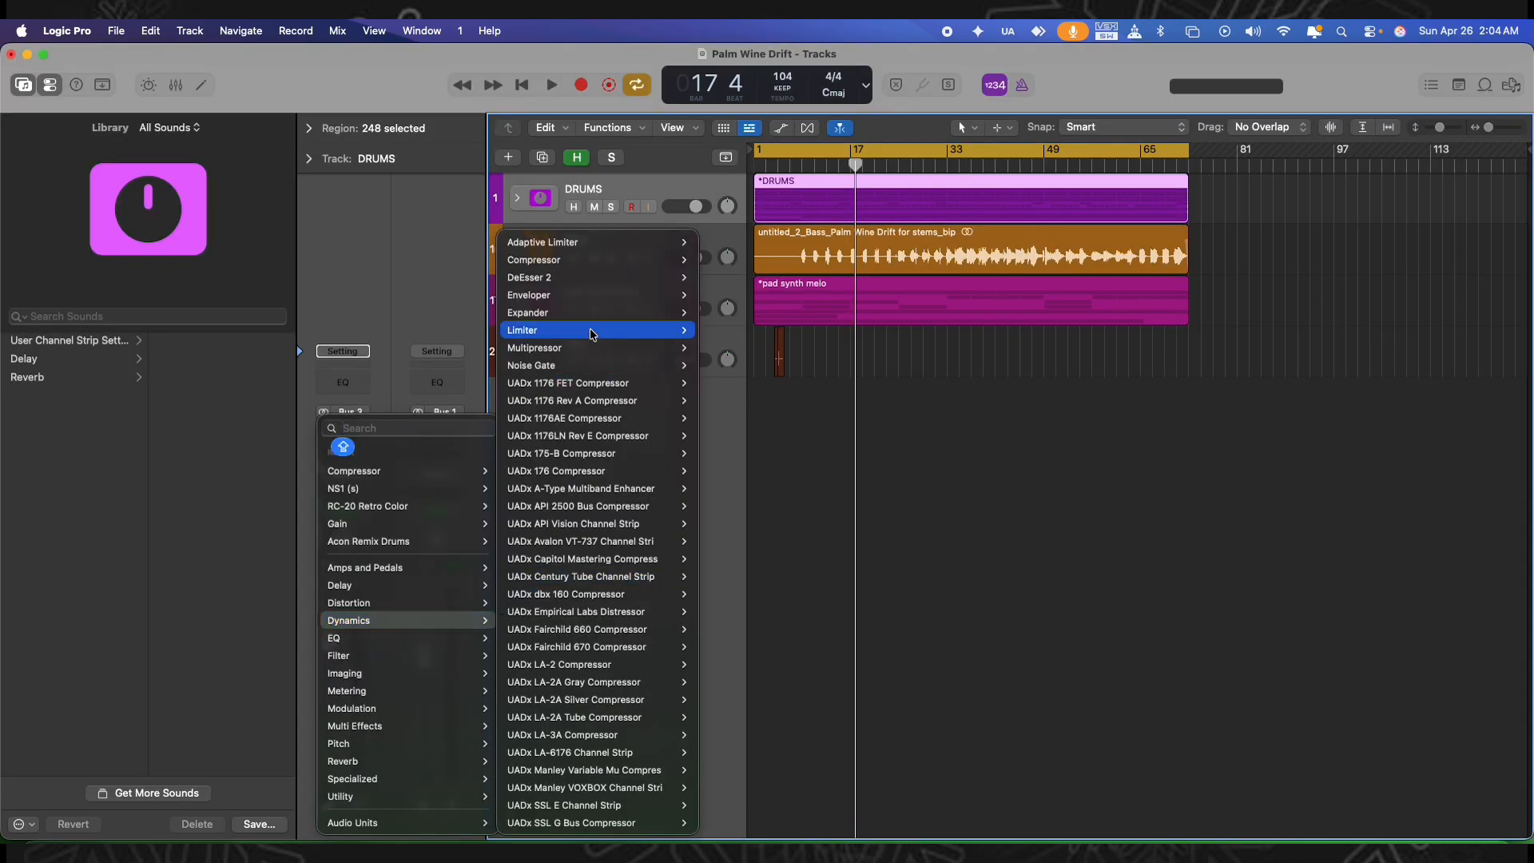
Insert a stereo Compressor on the DRUMS stack and move its window clear of the track headers
{"action": "left_click", "coordinate": [724, 260]}
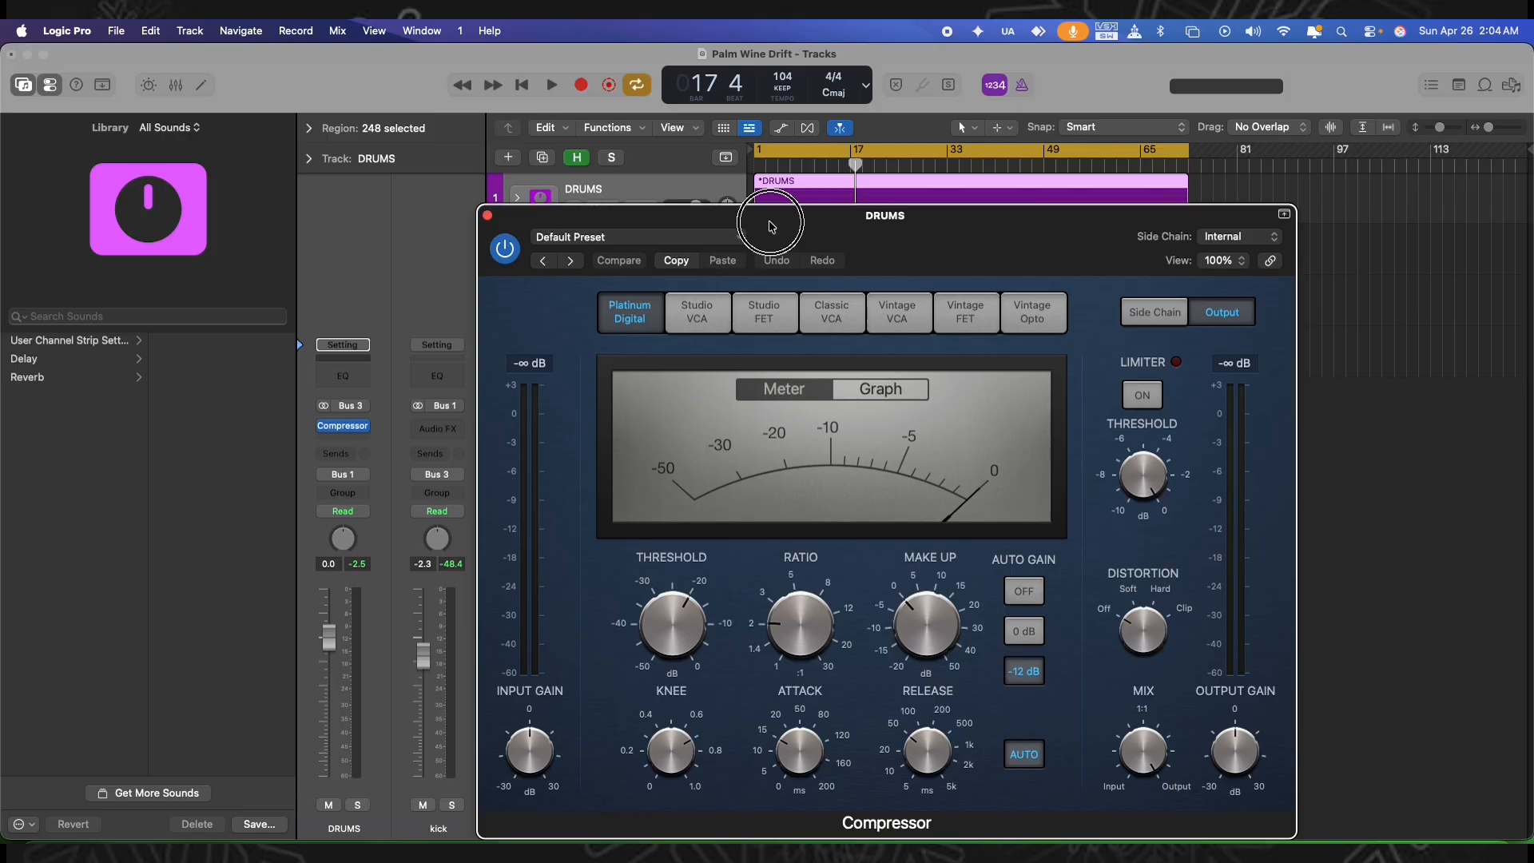
{"action": "left_click_drag", "start_coordinate": [734, 228], "coordinate": [1056, 254]}
Examine the percu, snare and conga tracks nested in the DRUMS stack against the stack's own channel strip
{"action": "left_click", "coordinate": [519, 199]}
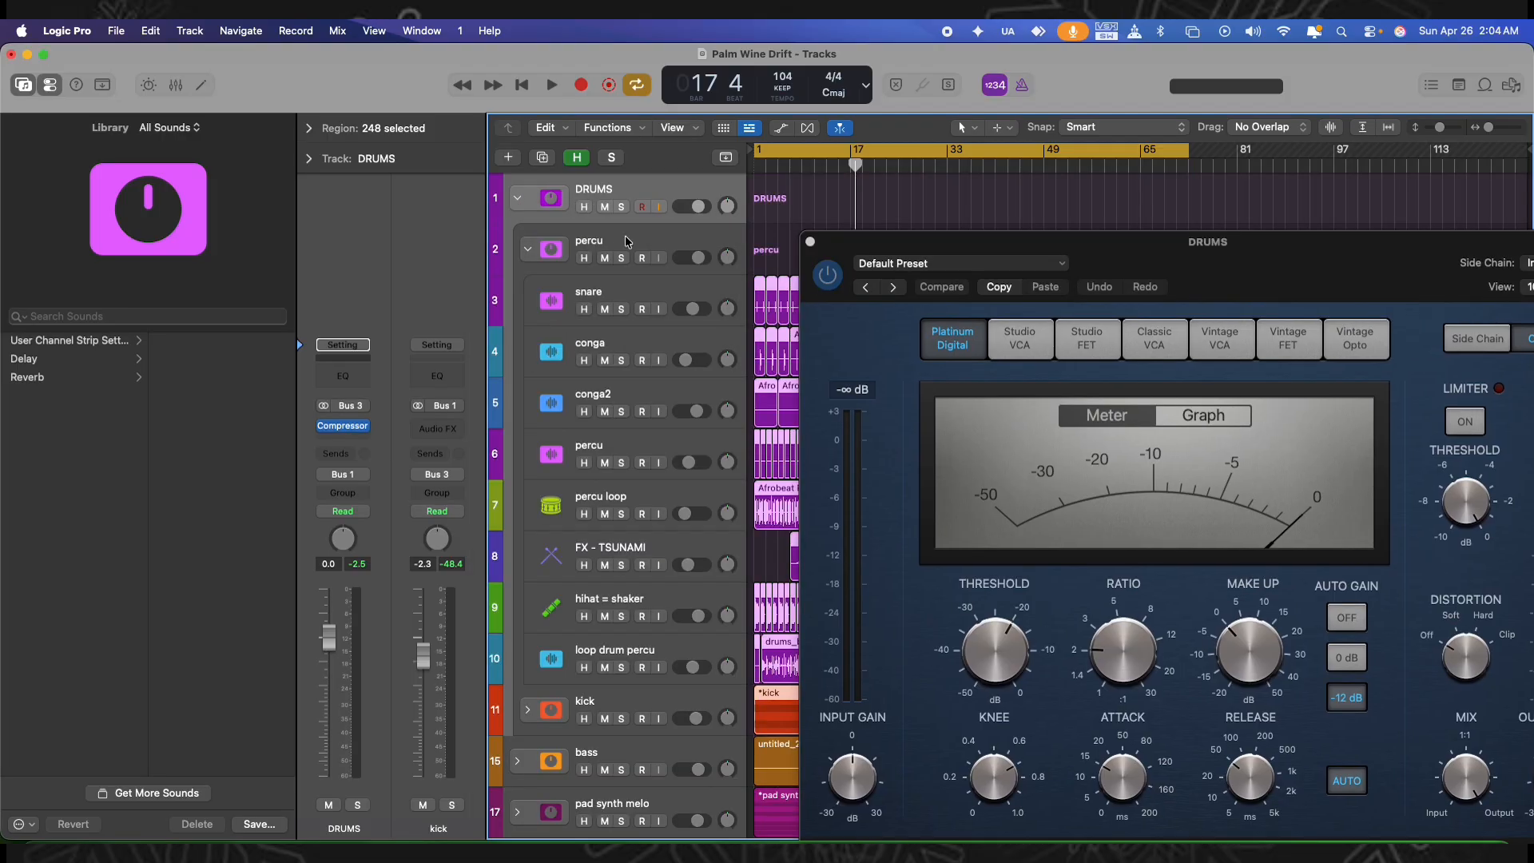
{"action": "left_click", "coordinate": [625, 241]}
{"action": "left_click", "coordinate": [633, 292]}
{"action": "left_click", "coordinate": [631, 343]}
{"action": "left_click", "coordinate": [626, 214]}
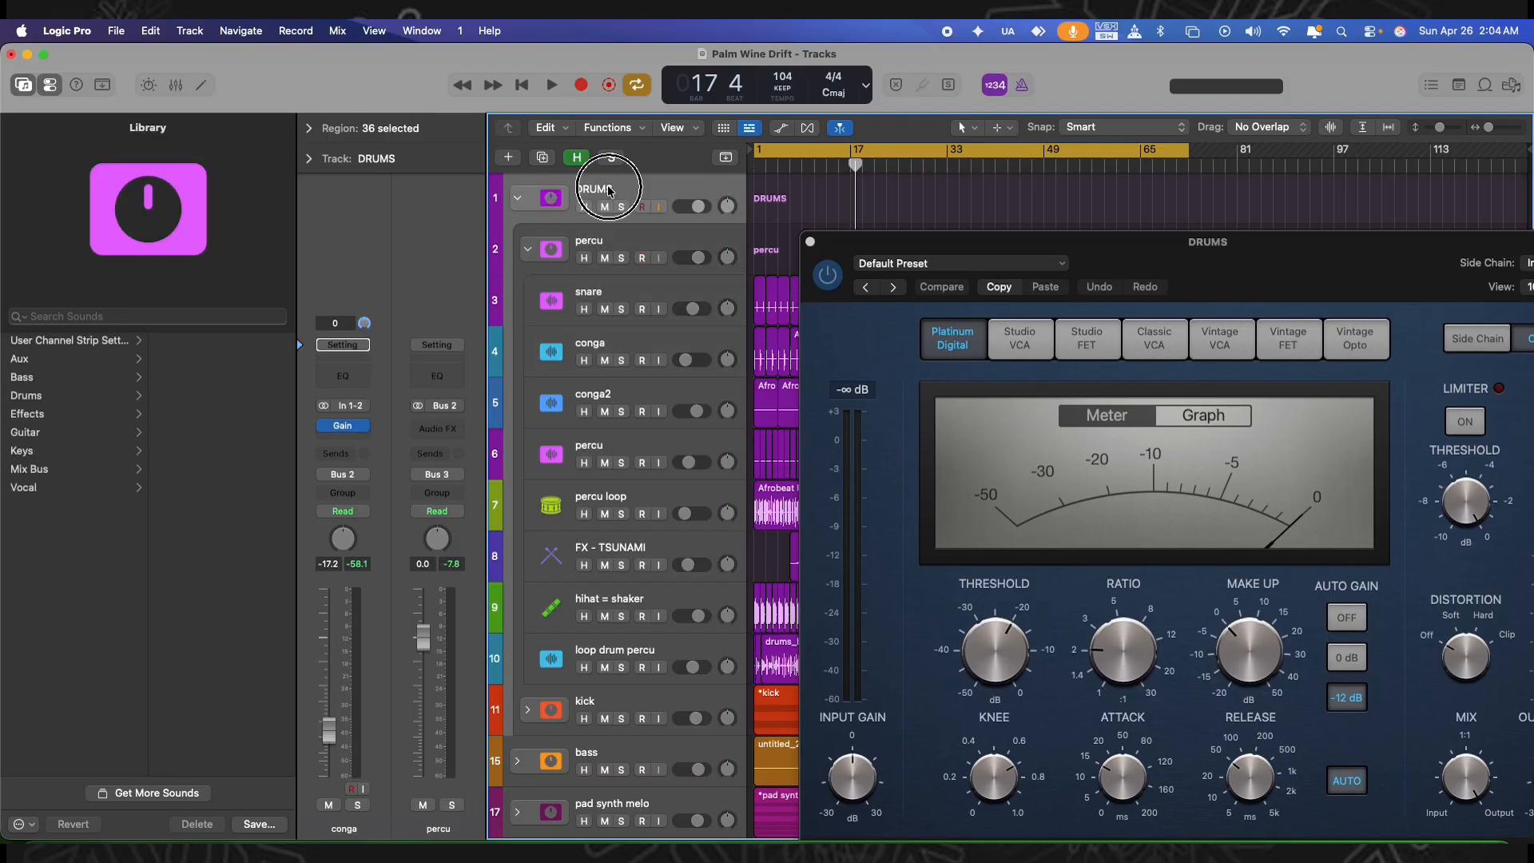
{"action": "left_click", "coordinate": [521, 204]}
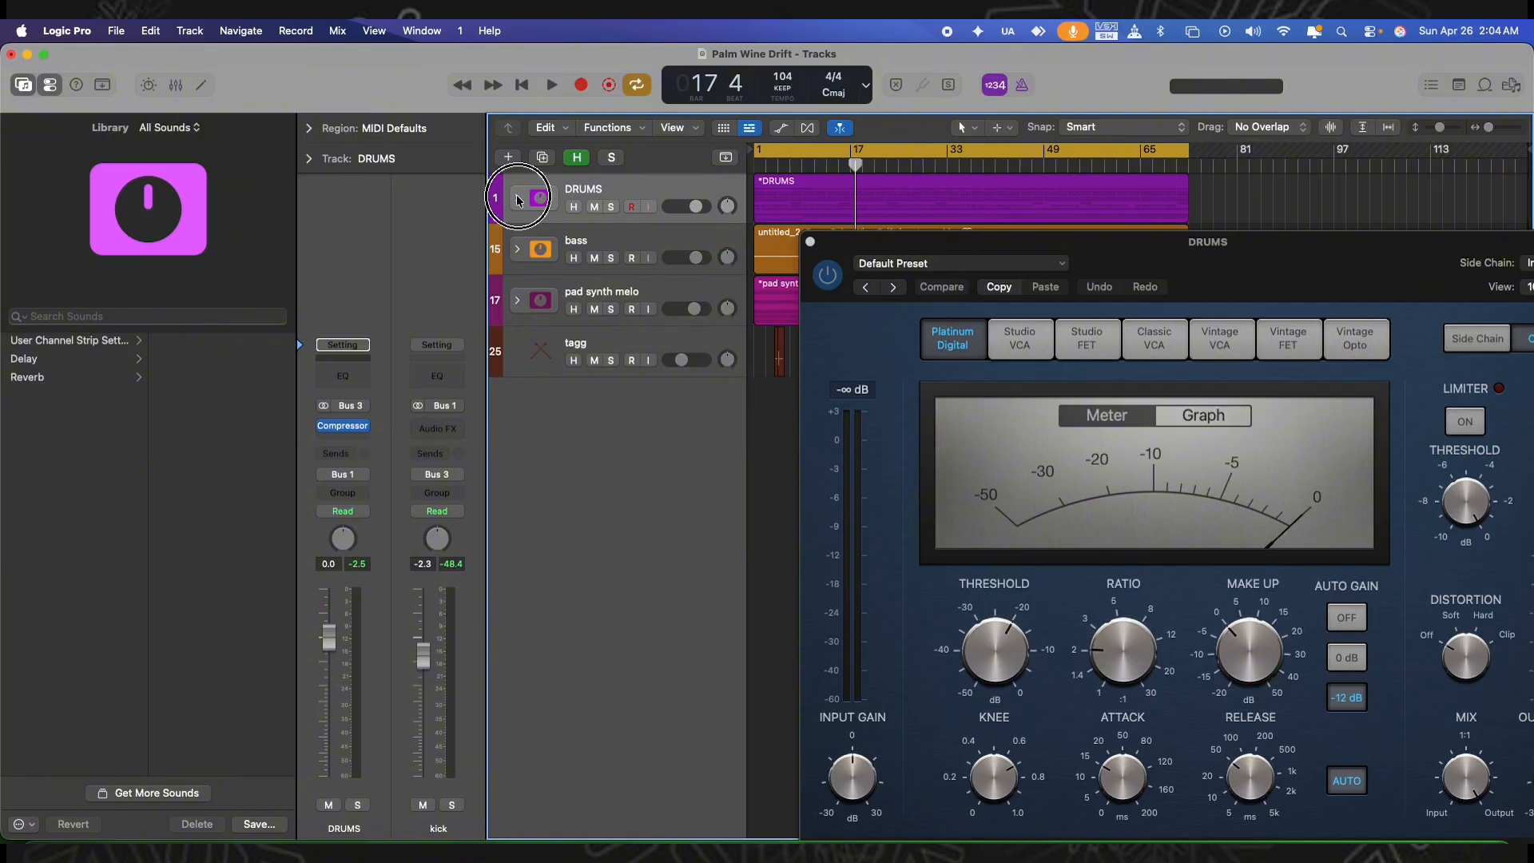
{"action": "left_click", "coordinate": [519, 199]}
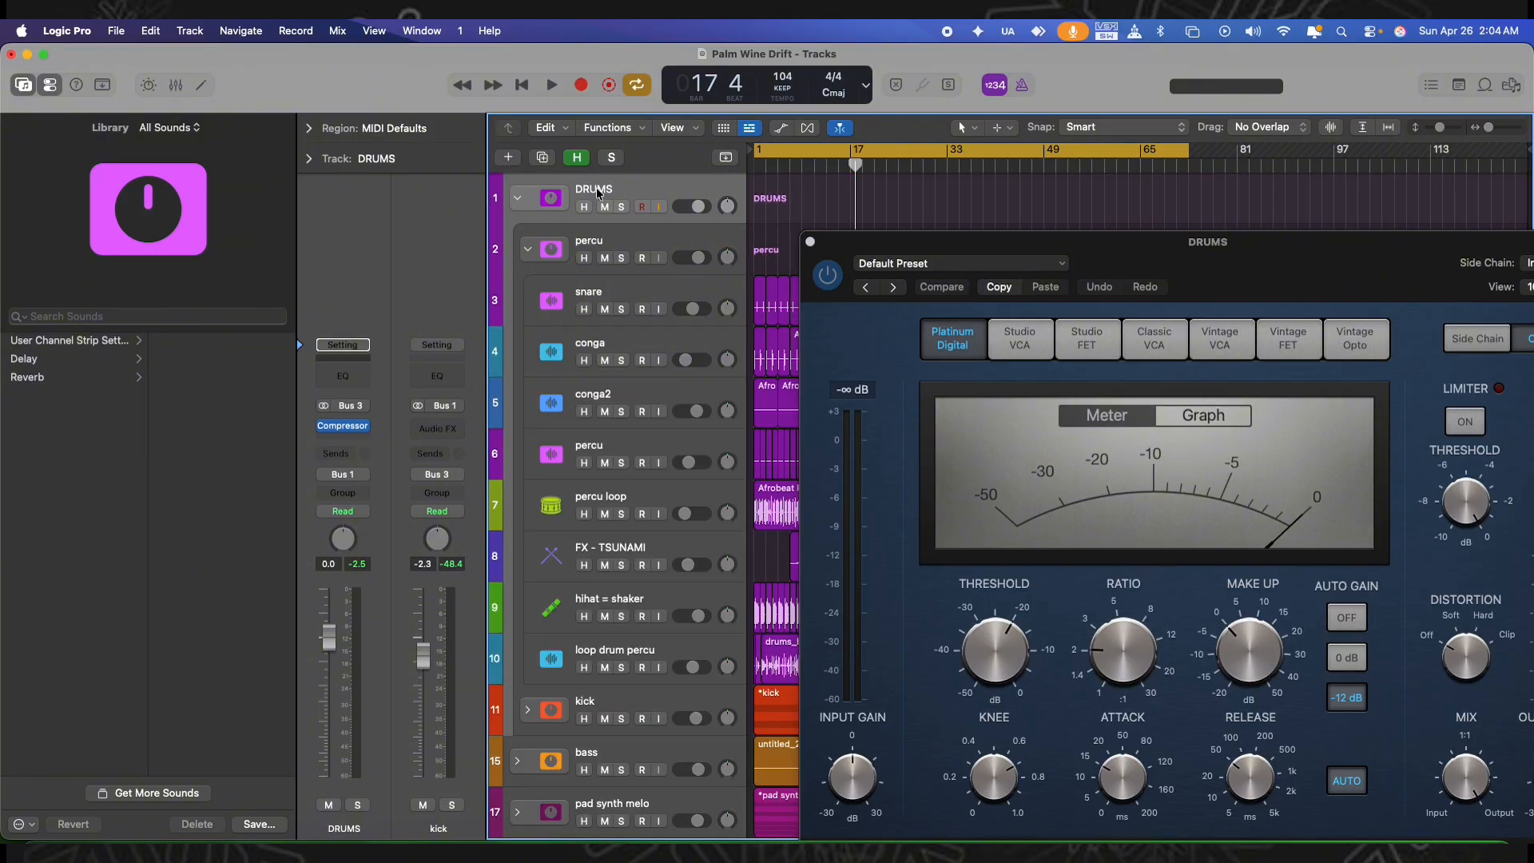
{"action": "left_click_drag", "start_coordinate": [1116, 251], "coordinate": [951, 171]}
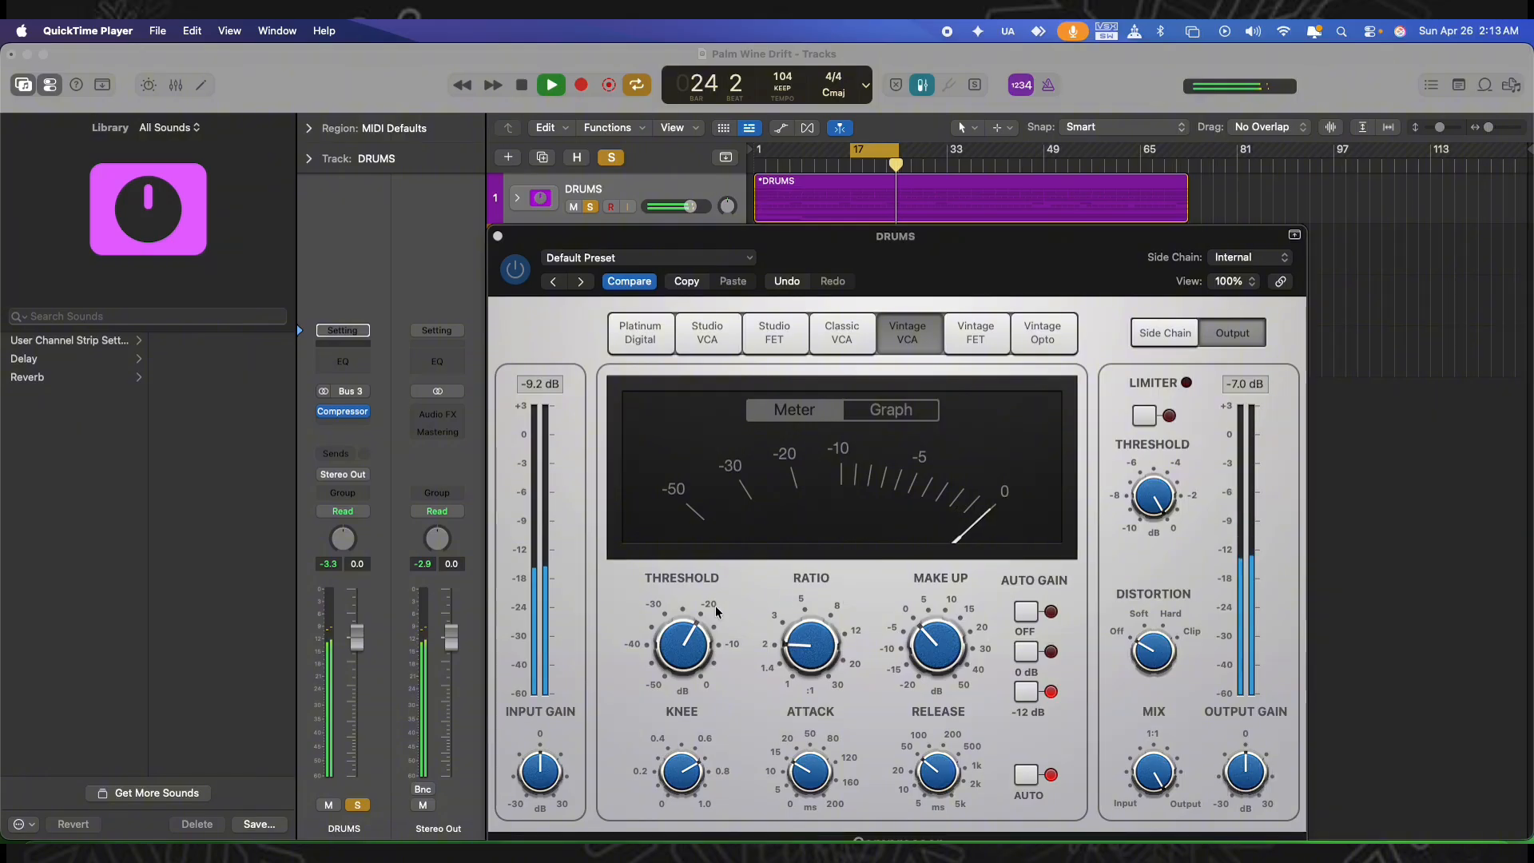
Adjust the threshold of the DRUMS compressor and set its ratio to 2.1:1
{"action": "left_click", "coordinate": [684, 639]}
{"action": "left_click_drag", "start_coordinate": [684, 641], "coordinate": [689, 645]}
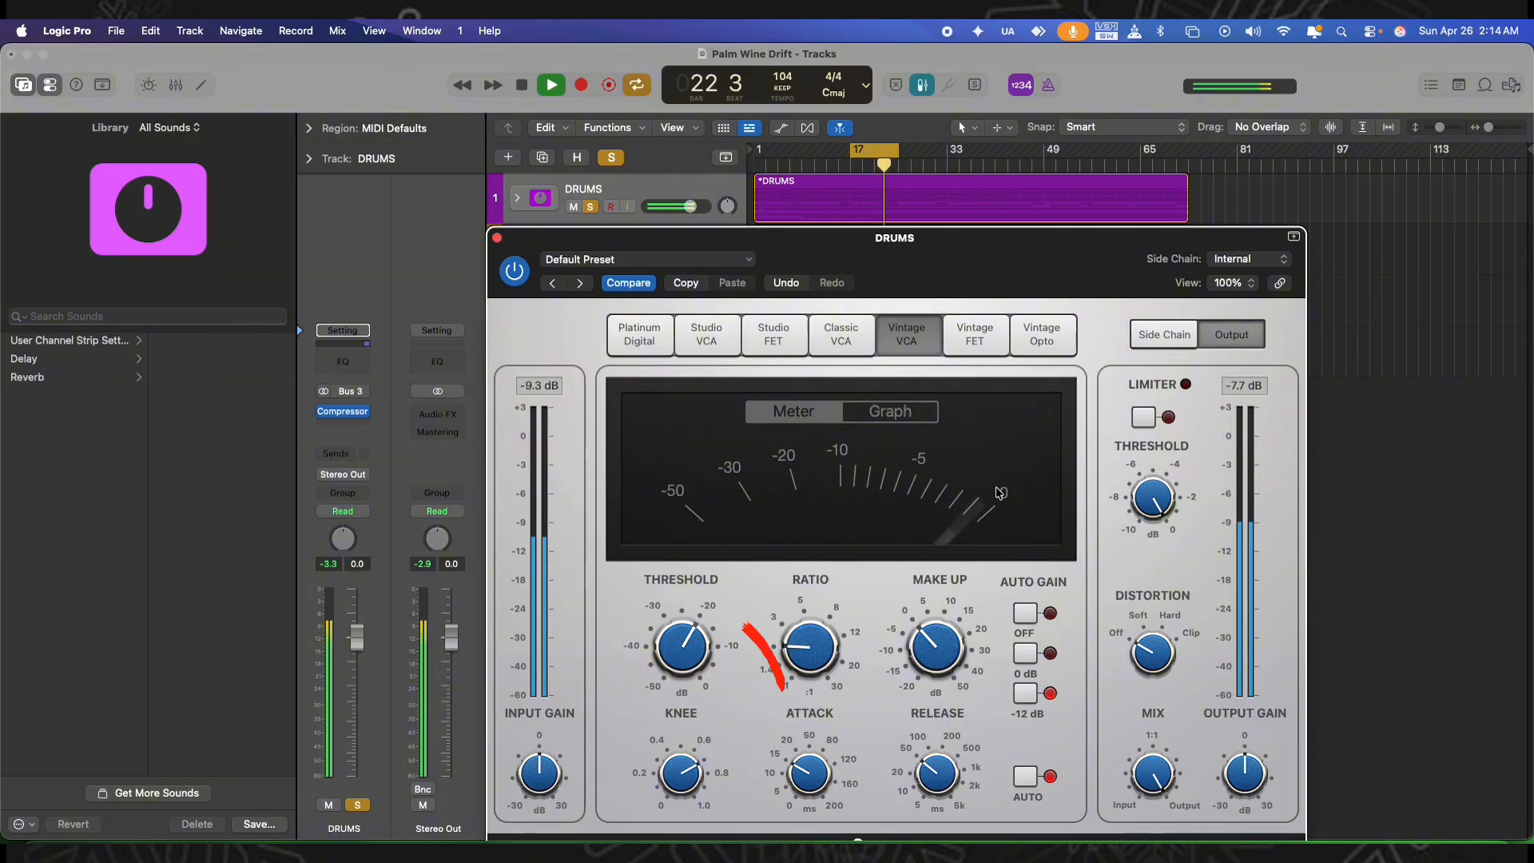
{"action": "left_click_drag", "start_coordinate": [790, 658], "coordinate": [794, 651]}
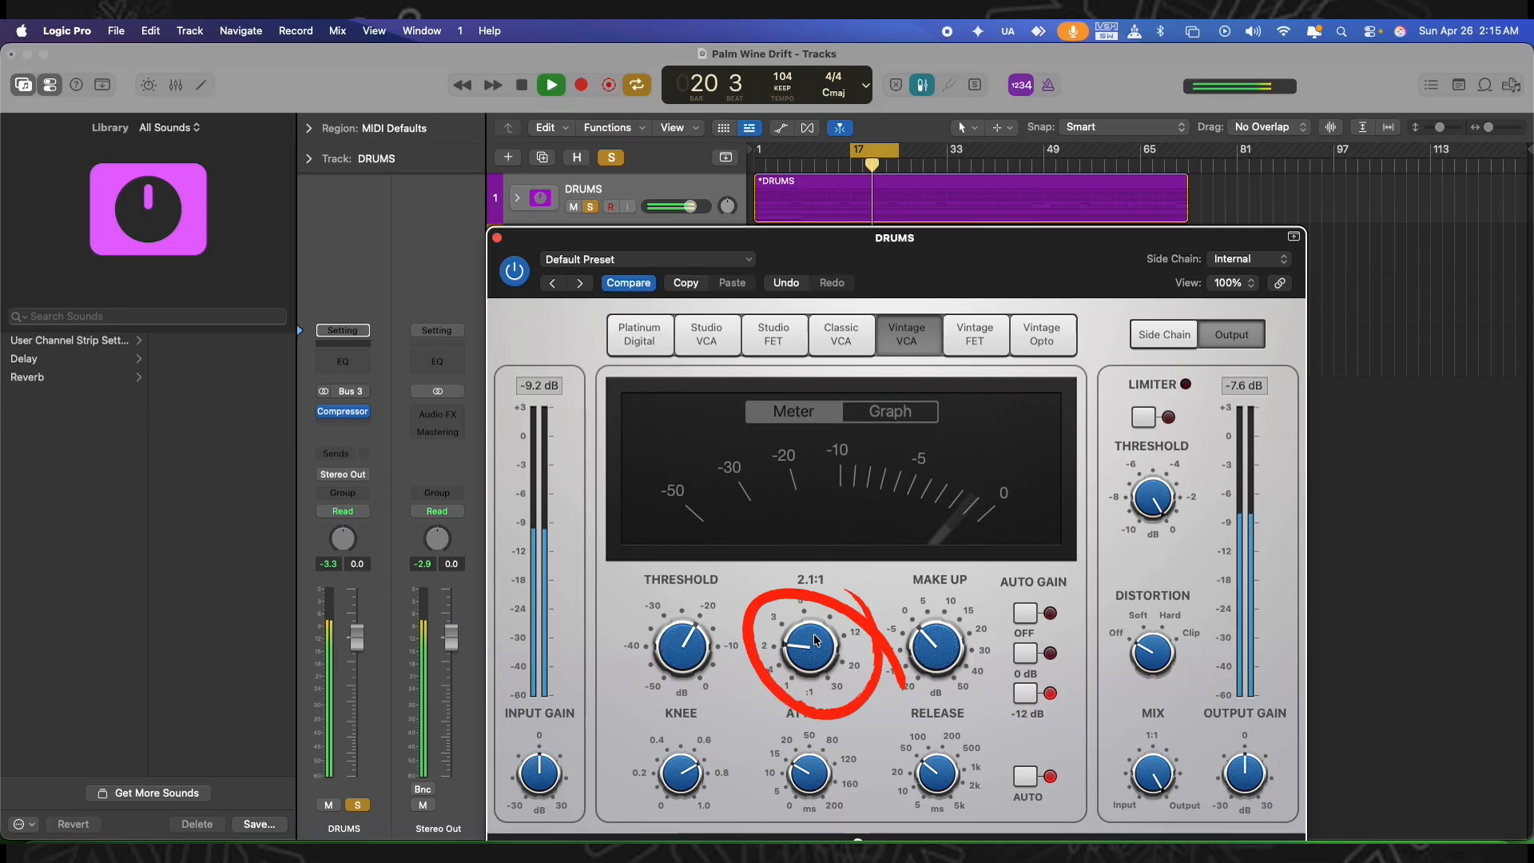
Set the attack time of the DRUMS compressor to 29 ms
{"action": "left_click_drag", "start_coordinate": [802, 769], "coordinate": [793, 795]}
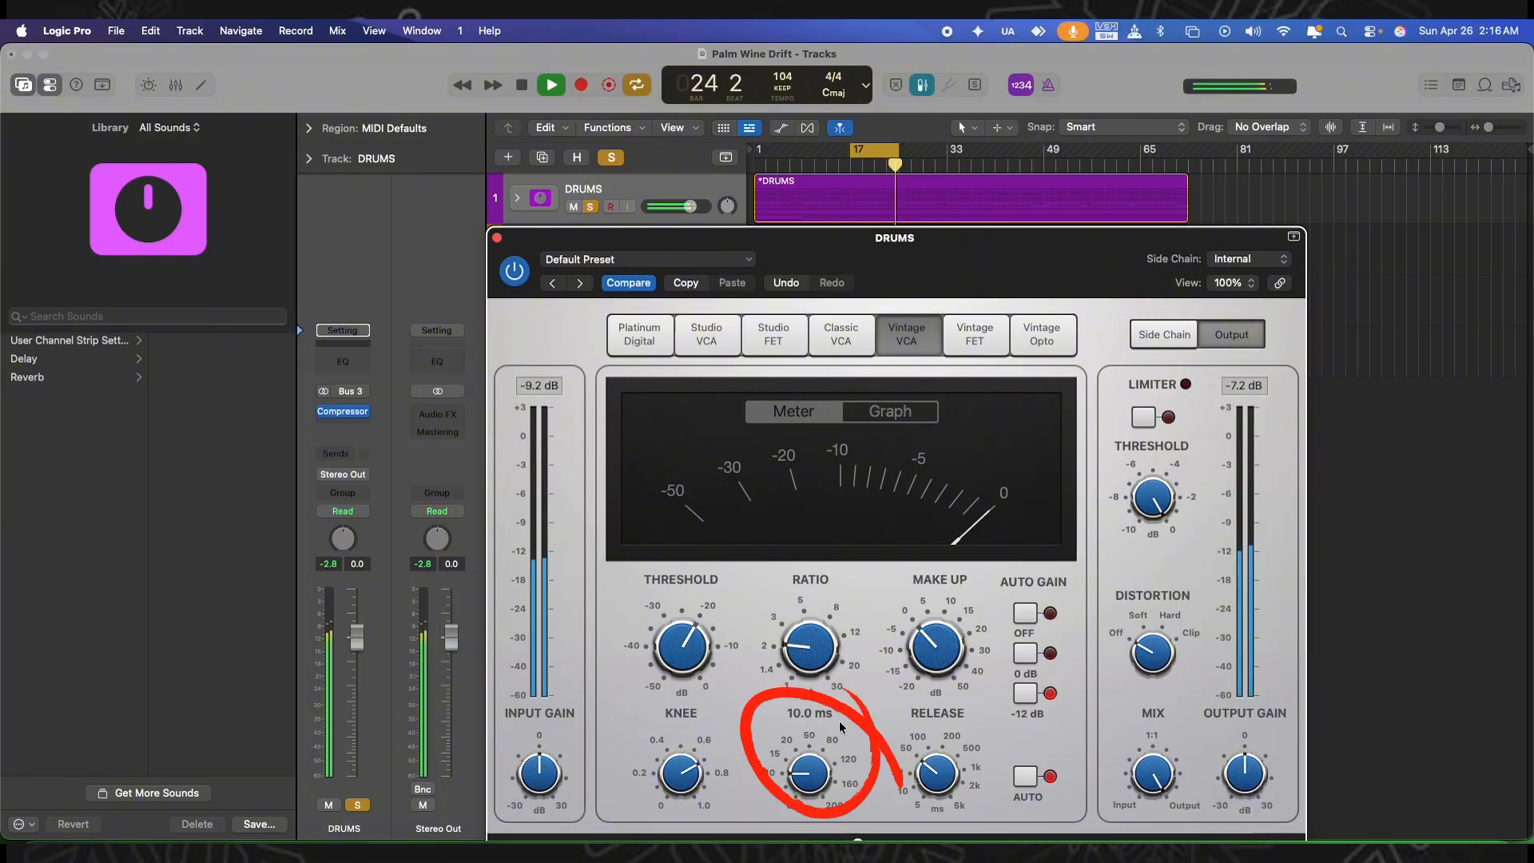
{"action": "mouse_move", "coordinate": [832, 738]}
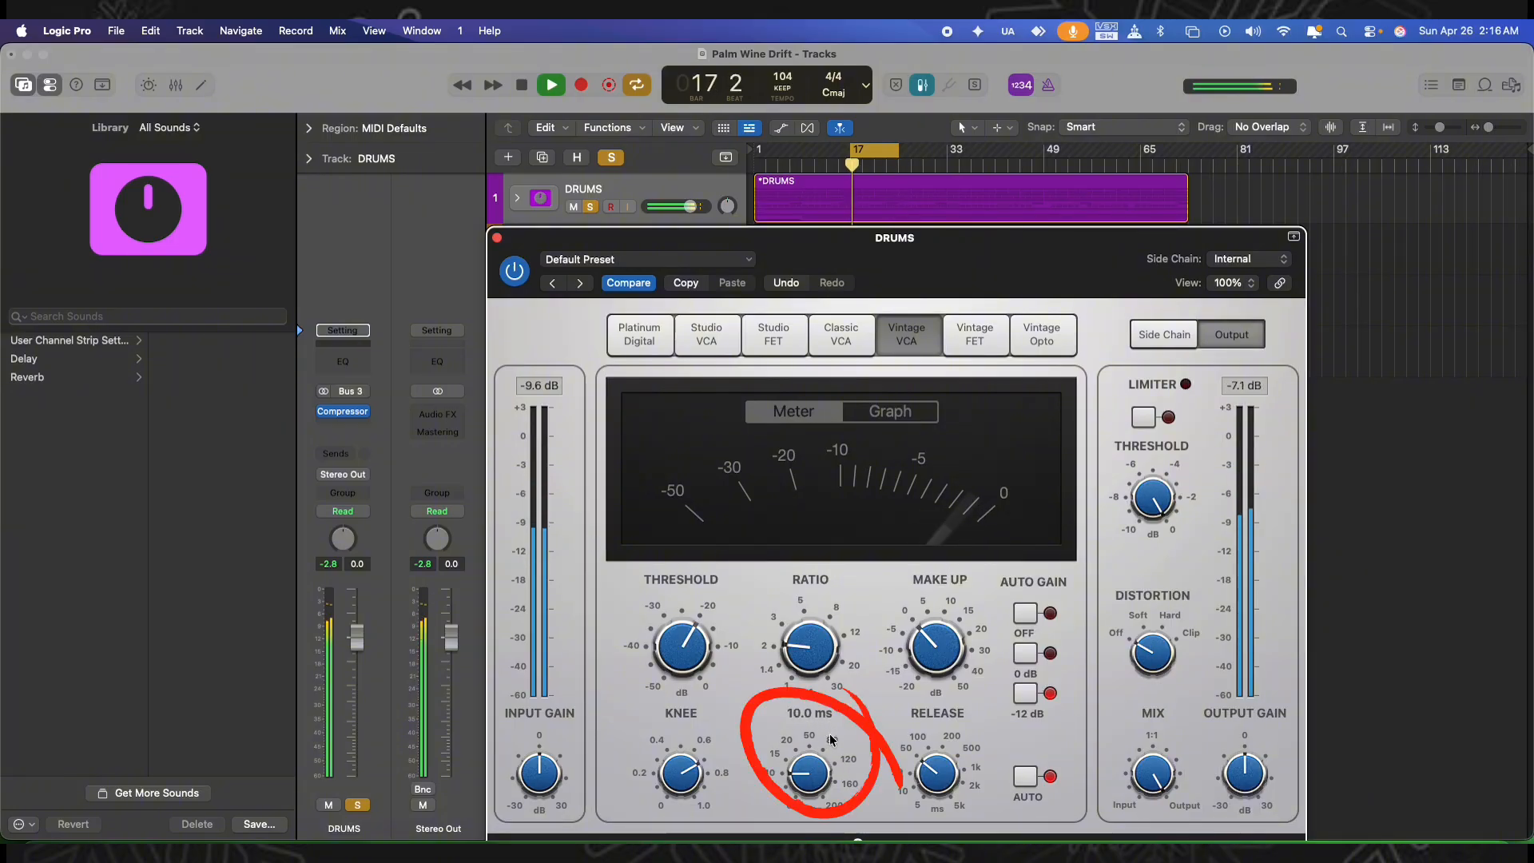
{"action": "left_click_drag", "start_coordinate": [808, 783], "coordinate": [817, 743]}
{"action": "double_click", "coordinate": [810, 750]}
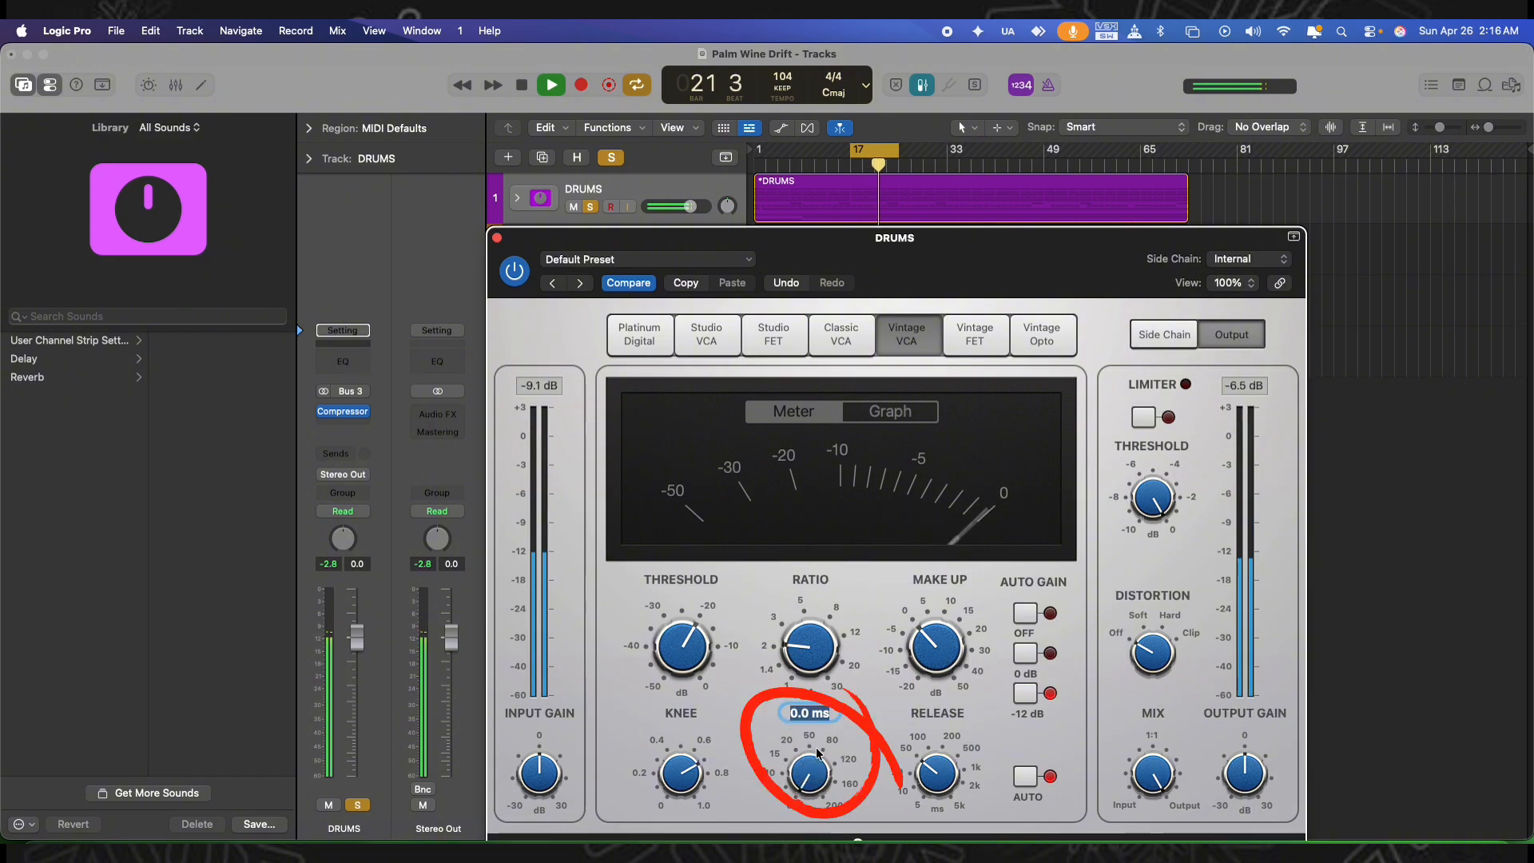
{"action": "type", "text": "29"}
{"action": "key", "text": "Return"}
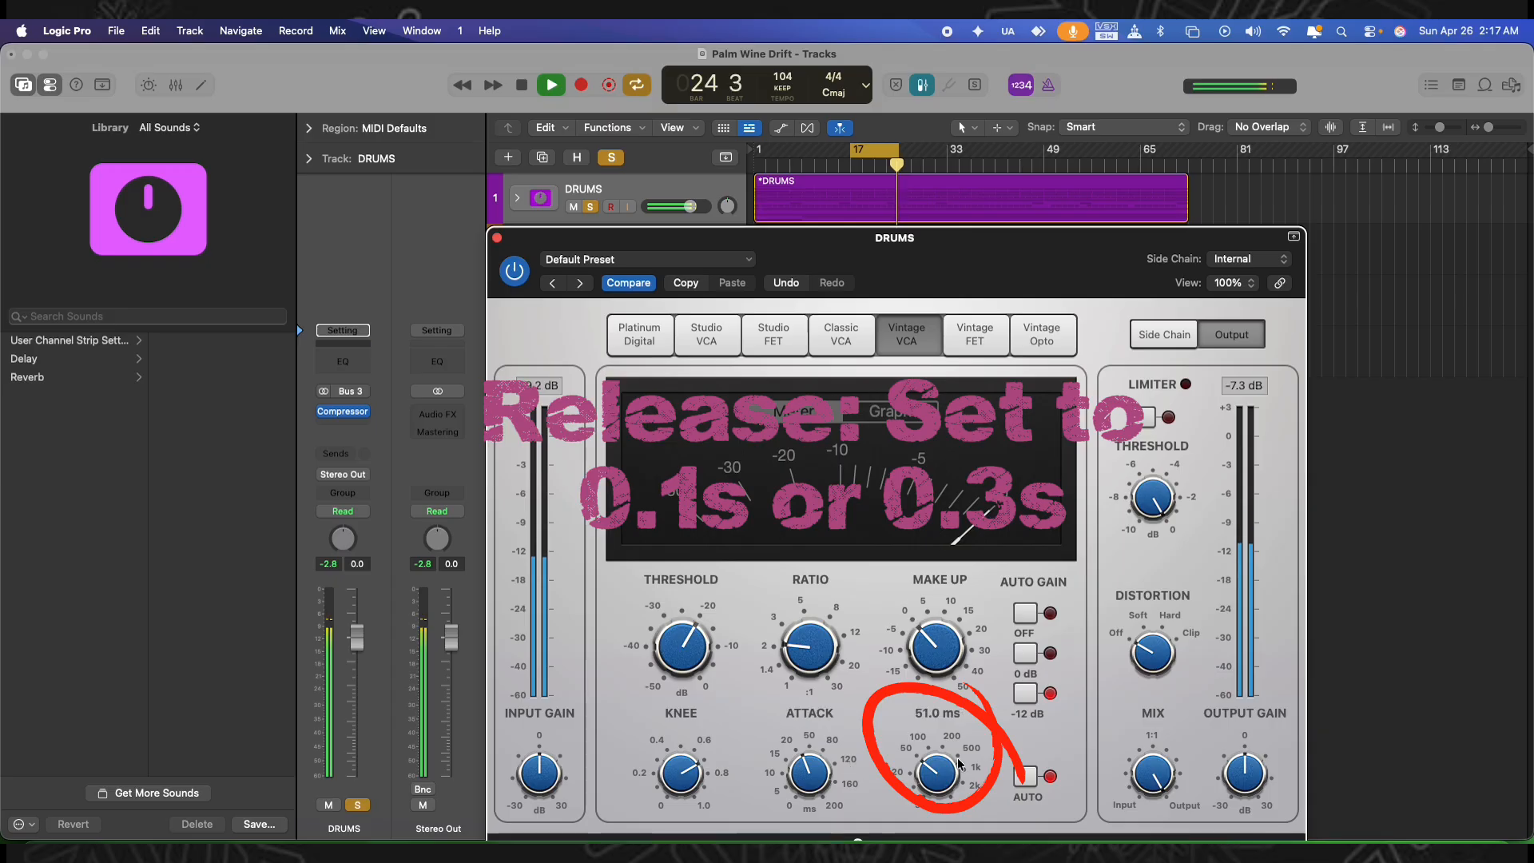
Set the compressor's release to 5000 ms with automatic release off, and raise its knee to 1.0
{"action": "mouse_move", "coordinate": [931, 794]}
{"action": "left_mouse_down"}
{"action": "mouse_move", "coordinate": [934, 740]}
{"action": "mouse_move", "coordinate": [932, 785]}
{"action": "left_mouse_up"}
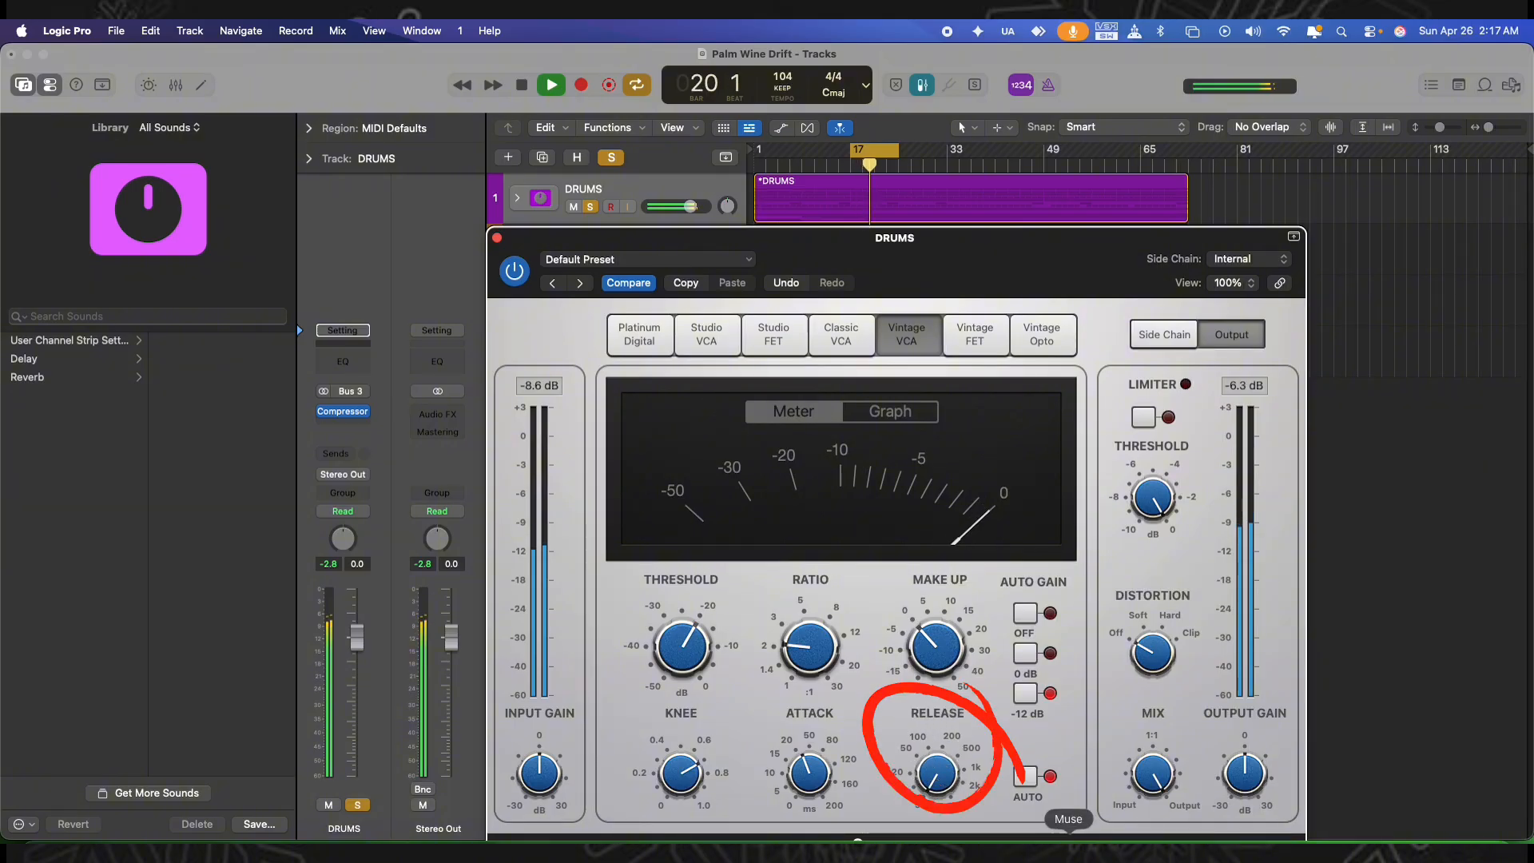
{"action": "left_click", "coordinate": [1025, 780]}
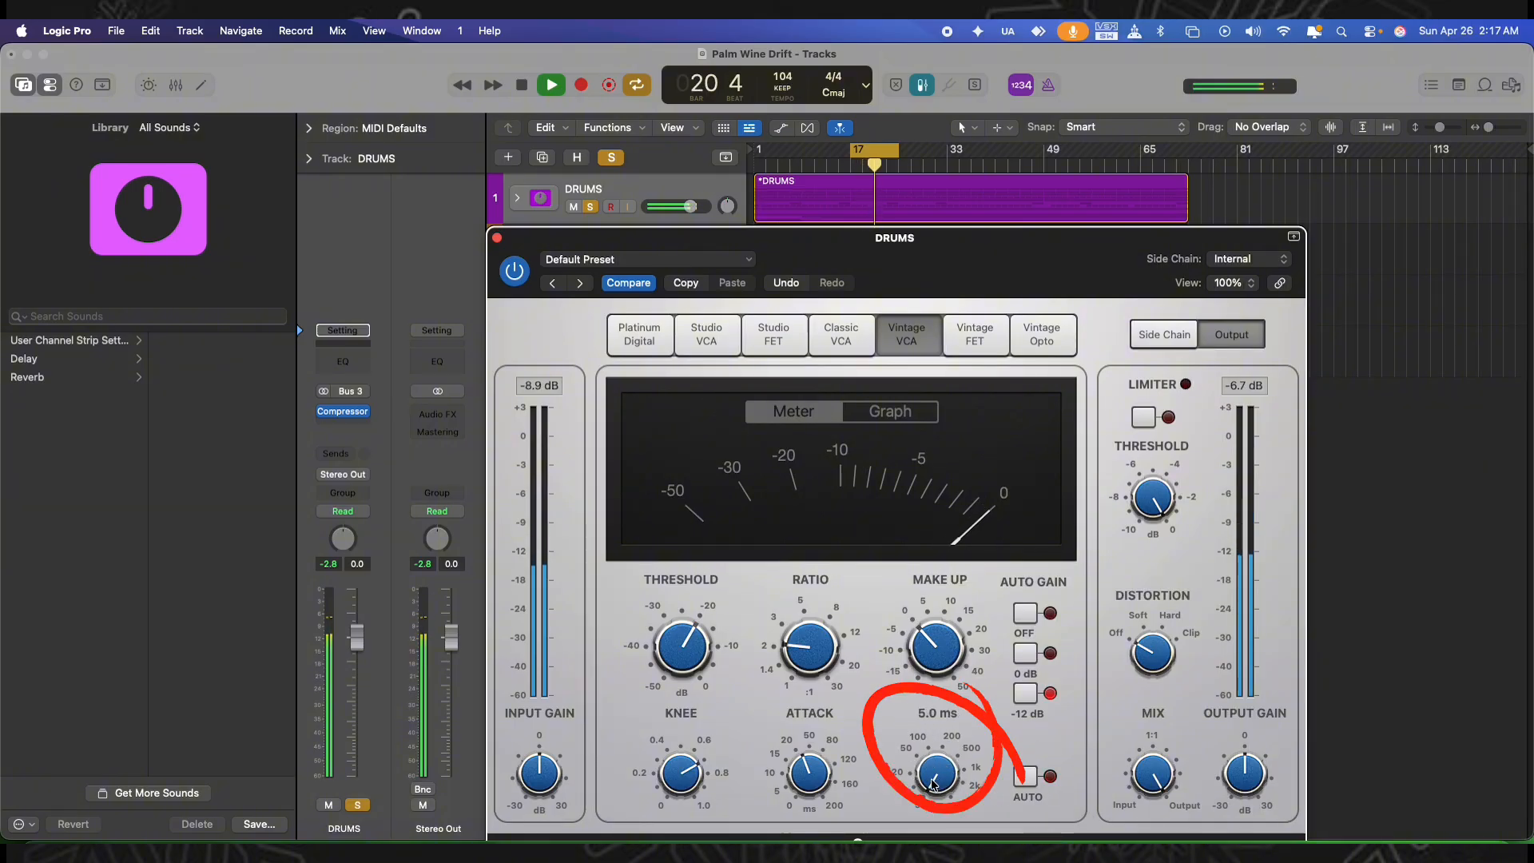
{"action": "mouse_move", "coordinate": [932, 792]}
{"action": "left_mouse_down"}
{"action": "mouse_move", "coordinate": [941, 779]}
{"action": "mouse_move", "coordinate": [938, 813]}
{"action": "left_mouse_up"}
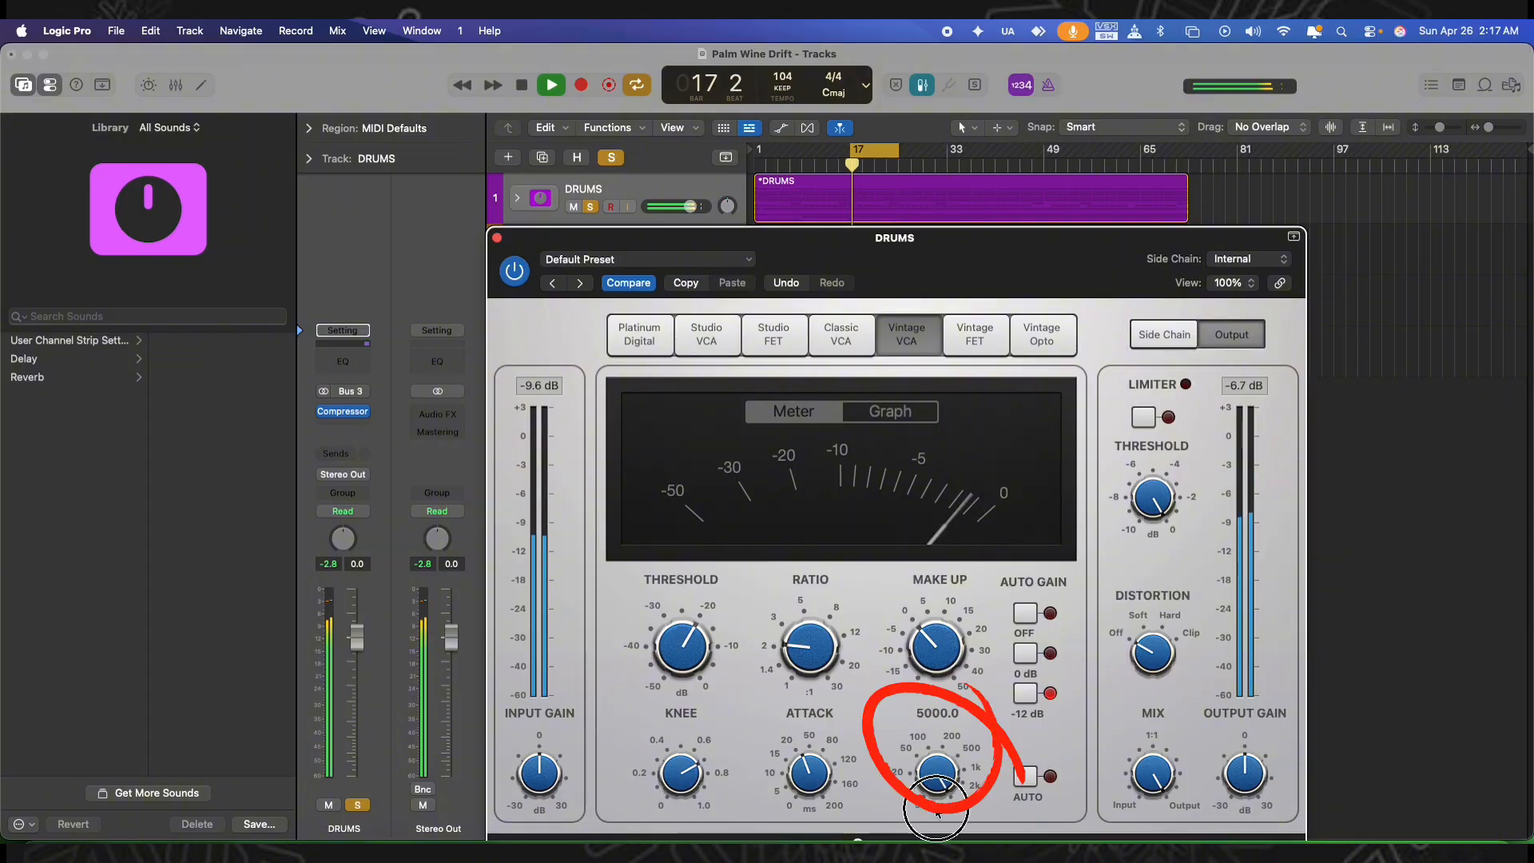
{"action": "mouse_move", "coordinate": [680, 776]}
{"action": "left_mouse_down"}
{"action": "mouse_move", "coordinate": [681, 791]}
{"action": "mouse_move", "coordinate": [694, 753]}
{"action": "left_mouse_up"}
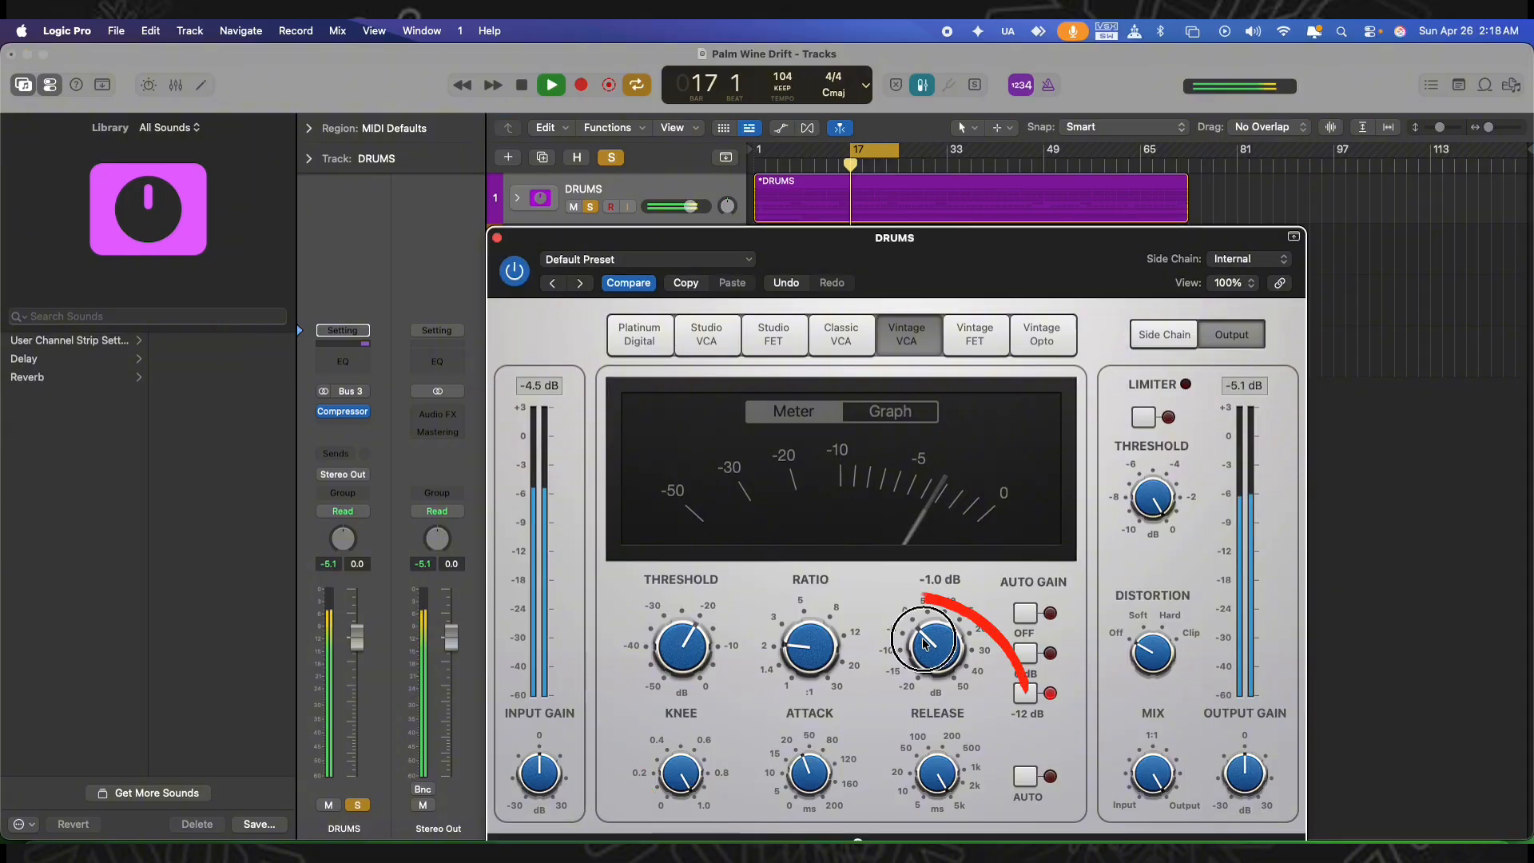
Compare the DRUMS peak level with the compressor bypassed and active, resetting the peak reading between playbacks
{"action": "left_click", "coordinate": [329, 565]}
{"action": "left_click", "coordinate": [512, 278]}
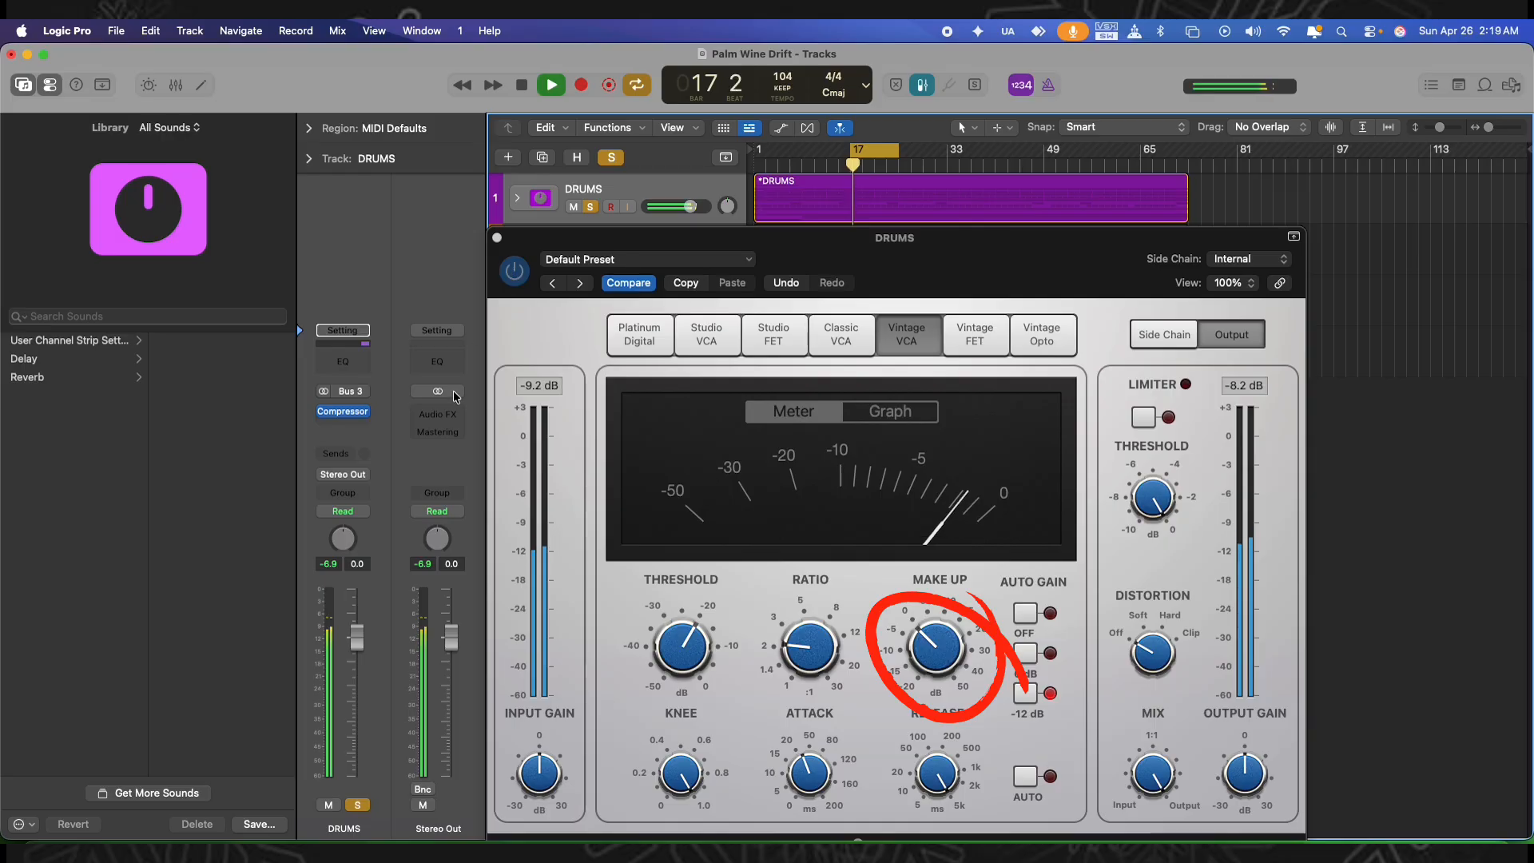
{"action": "key", "text": "space"}
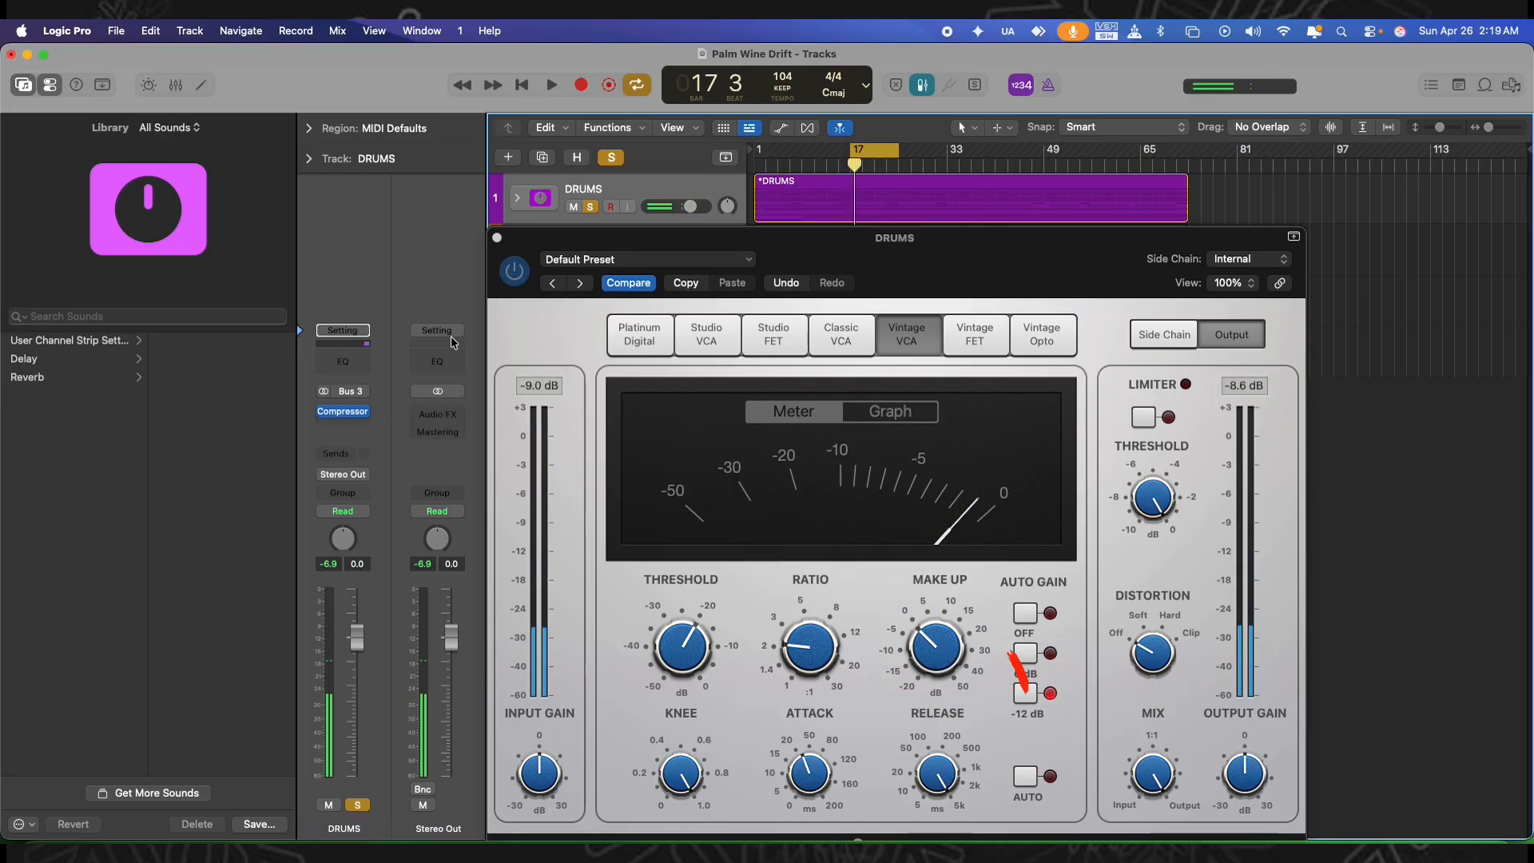
{"action": "left_click", "coordinate": [515, 273]}
{"action": "left_click", "coordinate": [329, 566]}
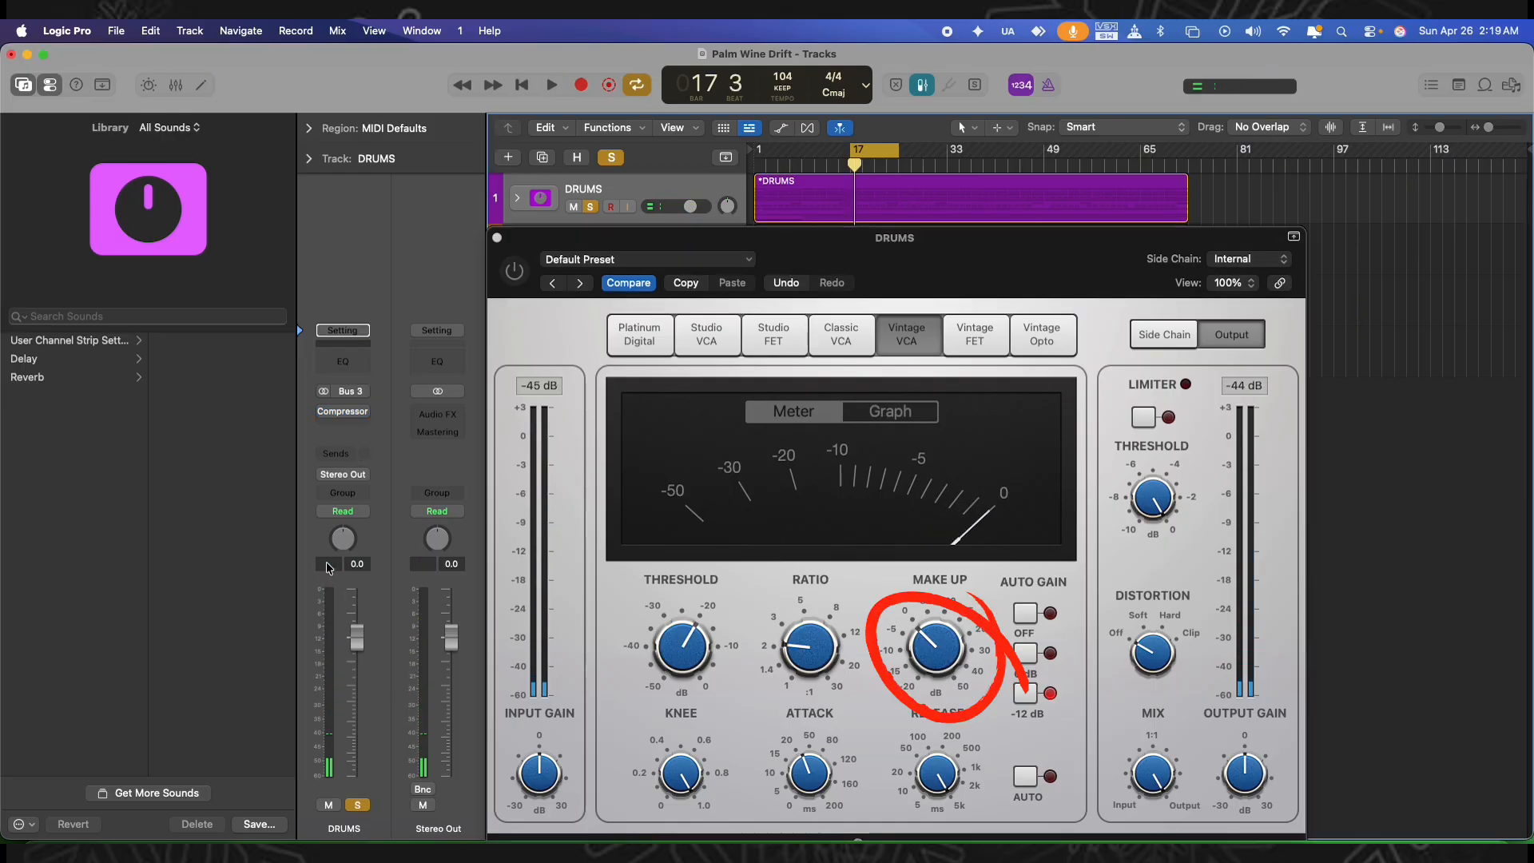
{"action": "key", "text": "space"}
{"action": "key", "text": "space"}
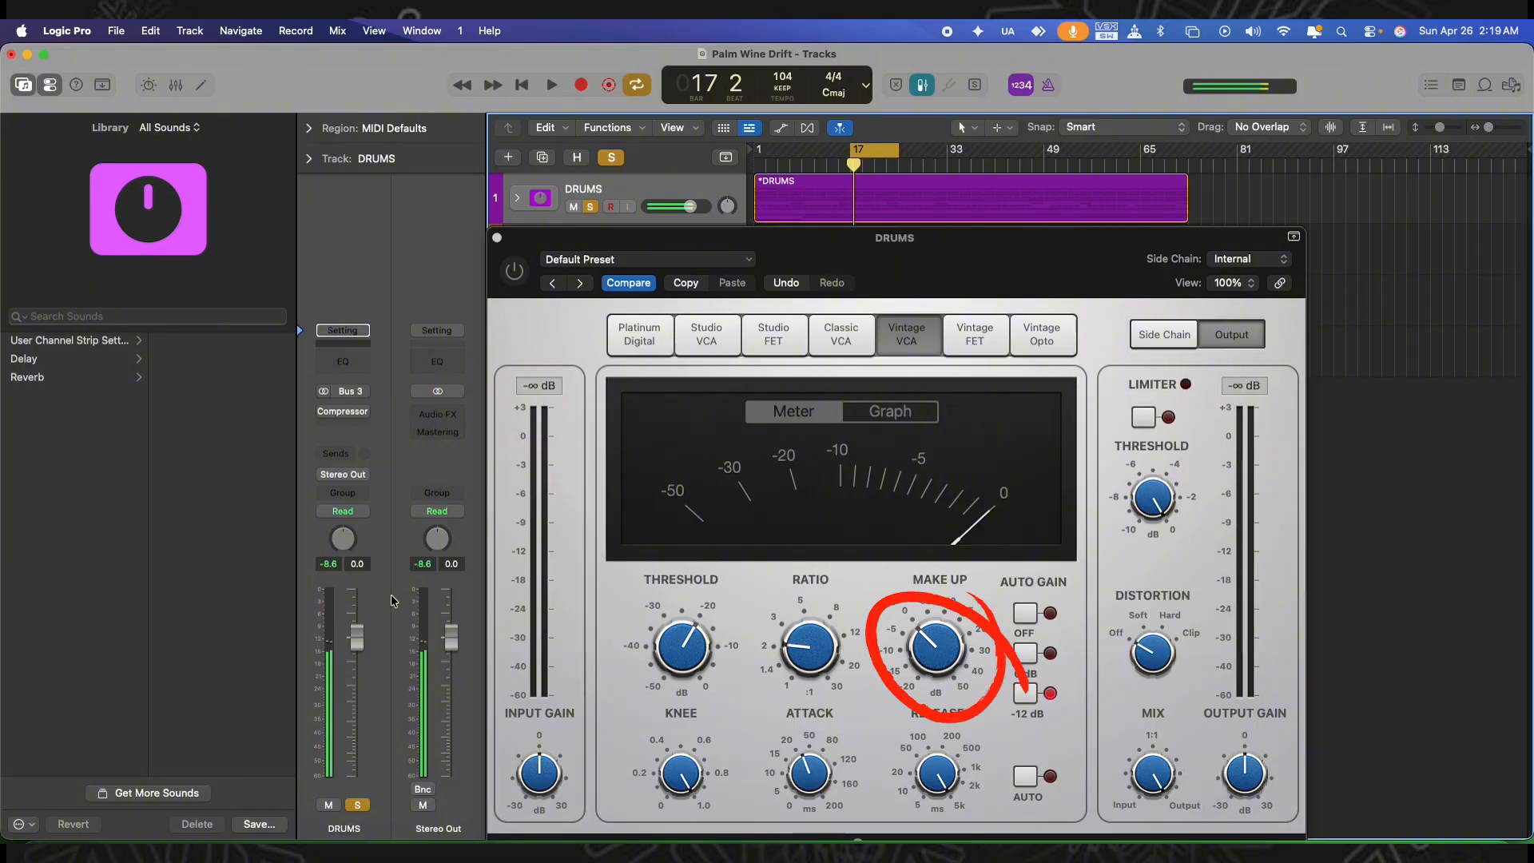
{"action": "left_click", "coordinate": [514, 271]}
{"action": "key", "text": "space"}
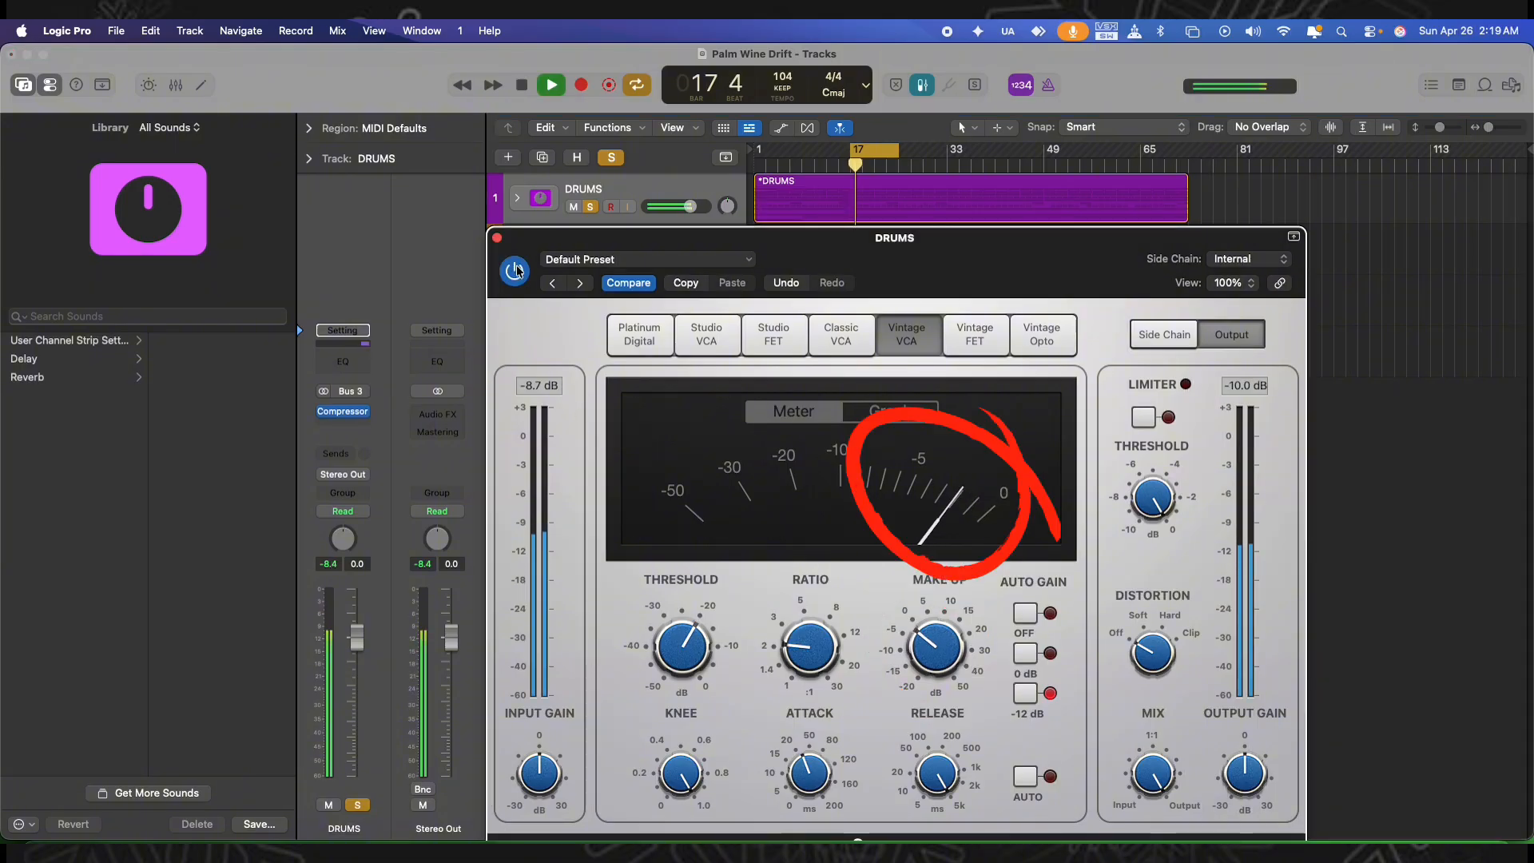
{"action": "left_click", "coordinate": [517, 272]}
{"action": "left_click", "coordinate": [518, 274]}
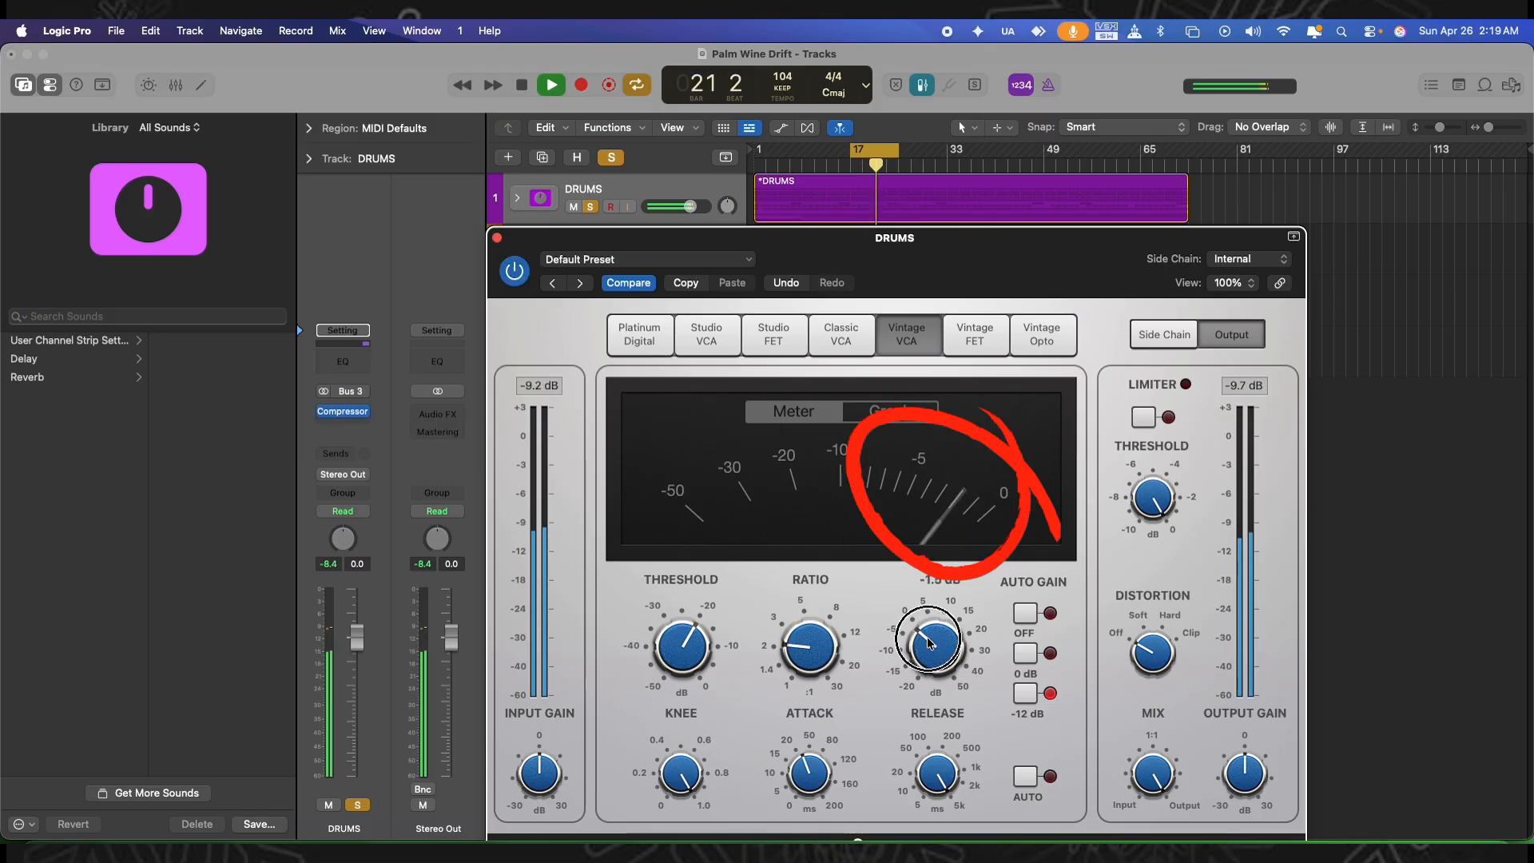
Compare the soloed drums with the compressor bypassed and active during playback
{"action": "left_click", "coordinate": [518, 273]}
{"action": "left_click", "coordinate": [519, 273]}
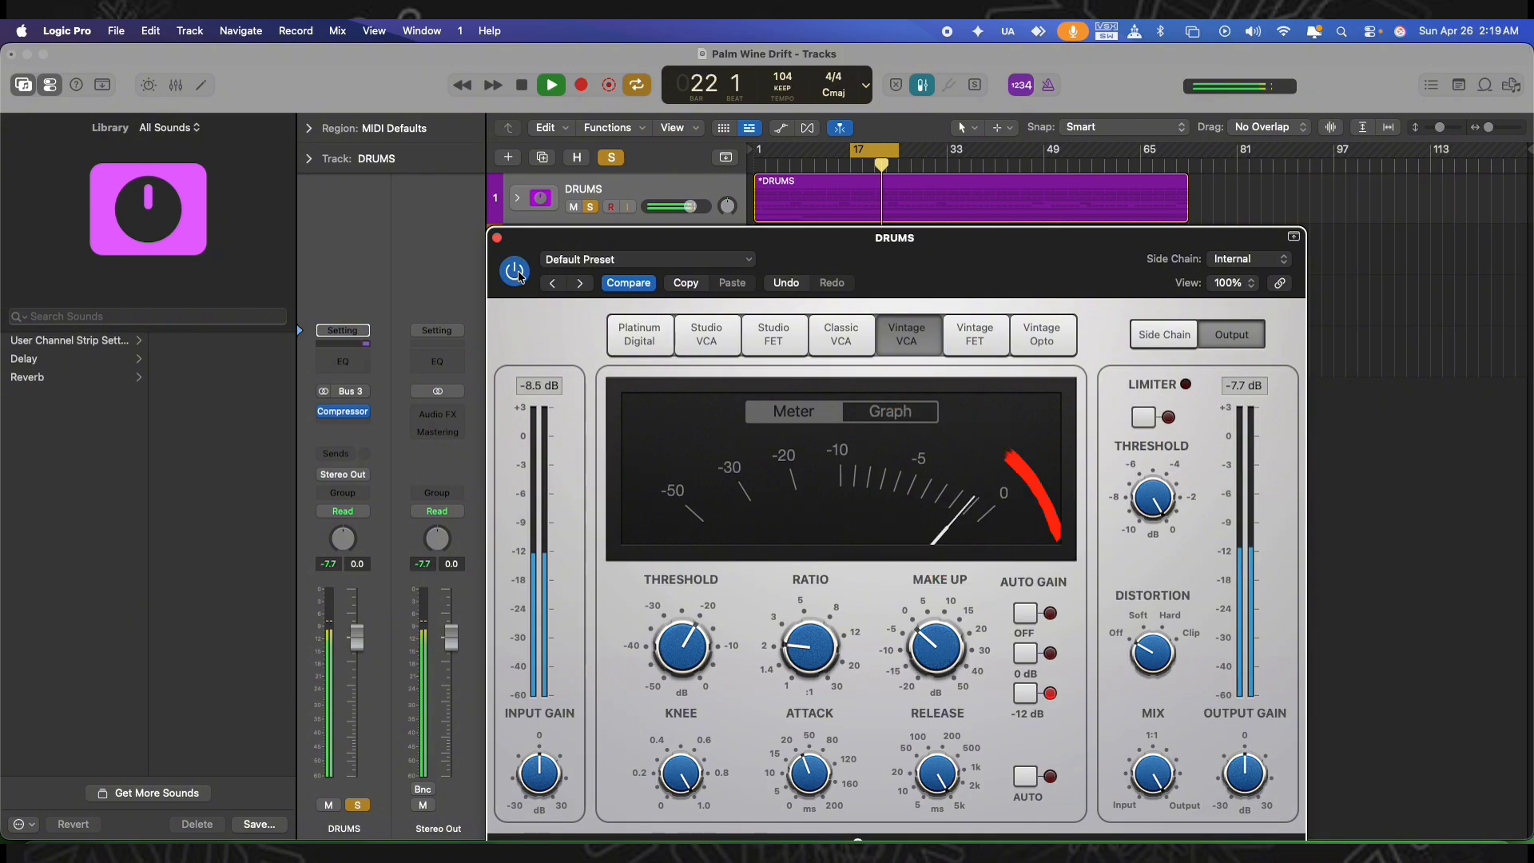
{"action": "left_click", "coordinate": [518, 273]}
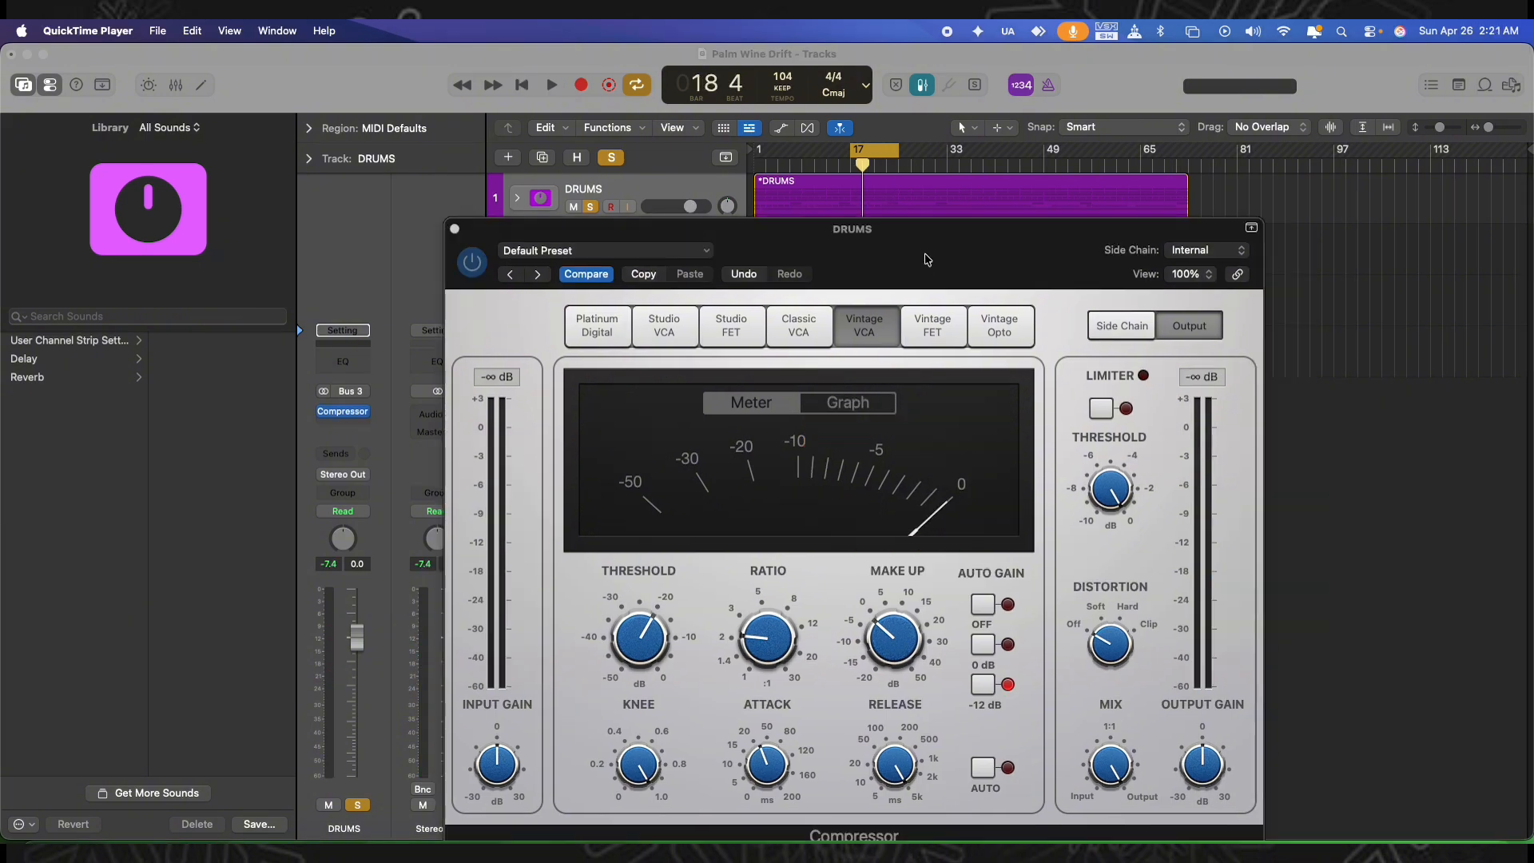
Play the drums, set the compressor's mix to 50%, and compare the blend with the compressor bypassed
{"action": "left_click", "coordinate": [891, 234]}
{"action": "key", "text": "space"}
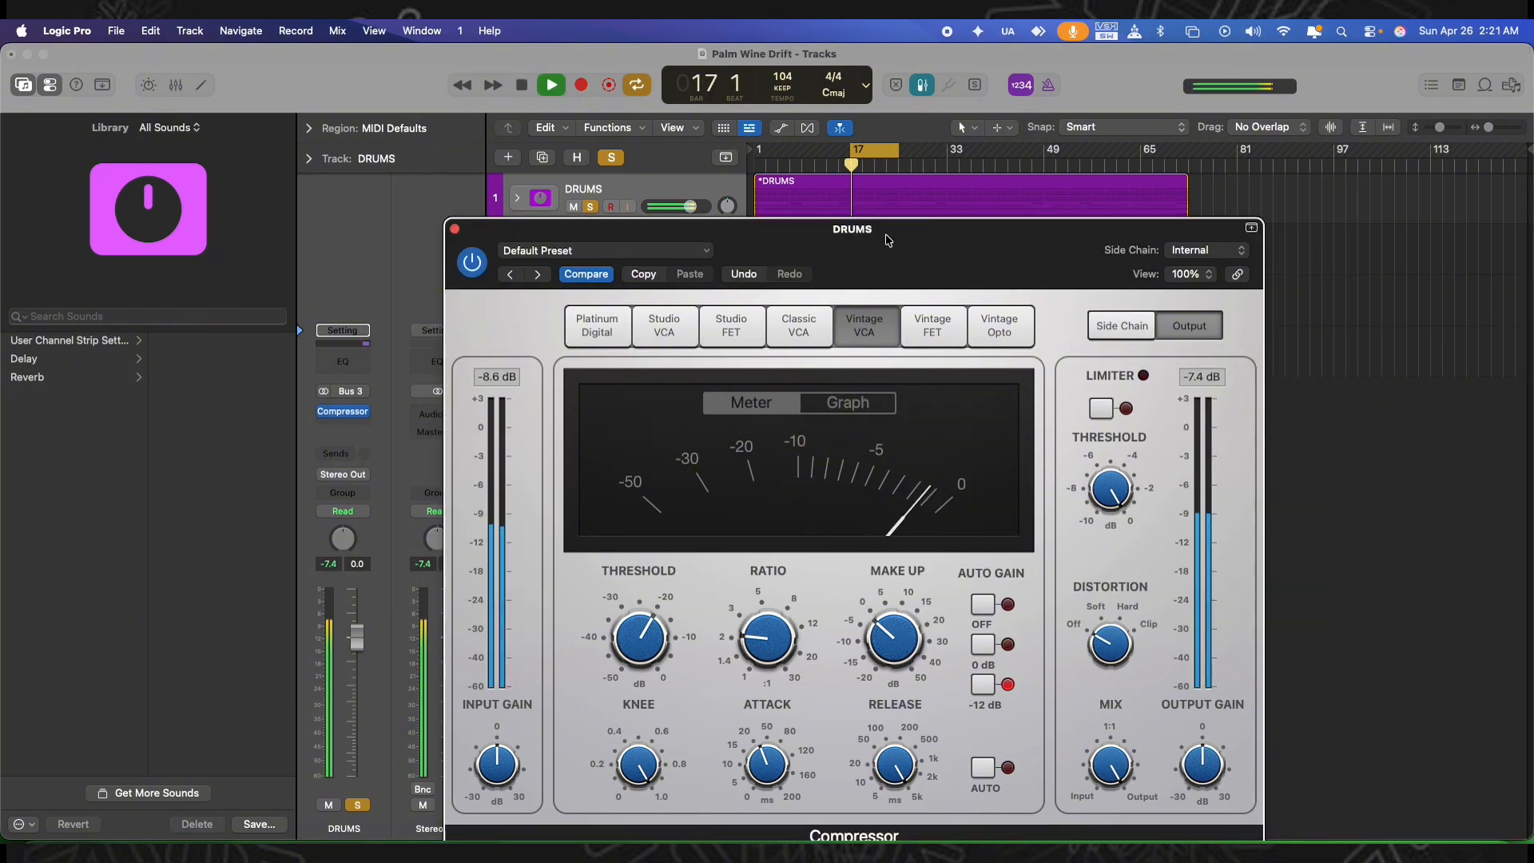
{"action": "mouse_move", "coordinate": [1106, 754]}
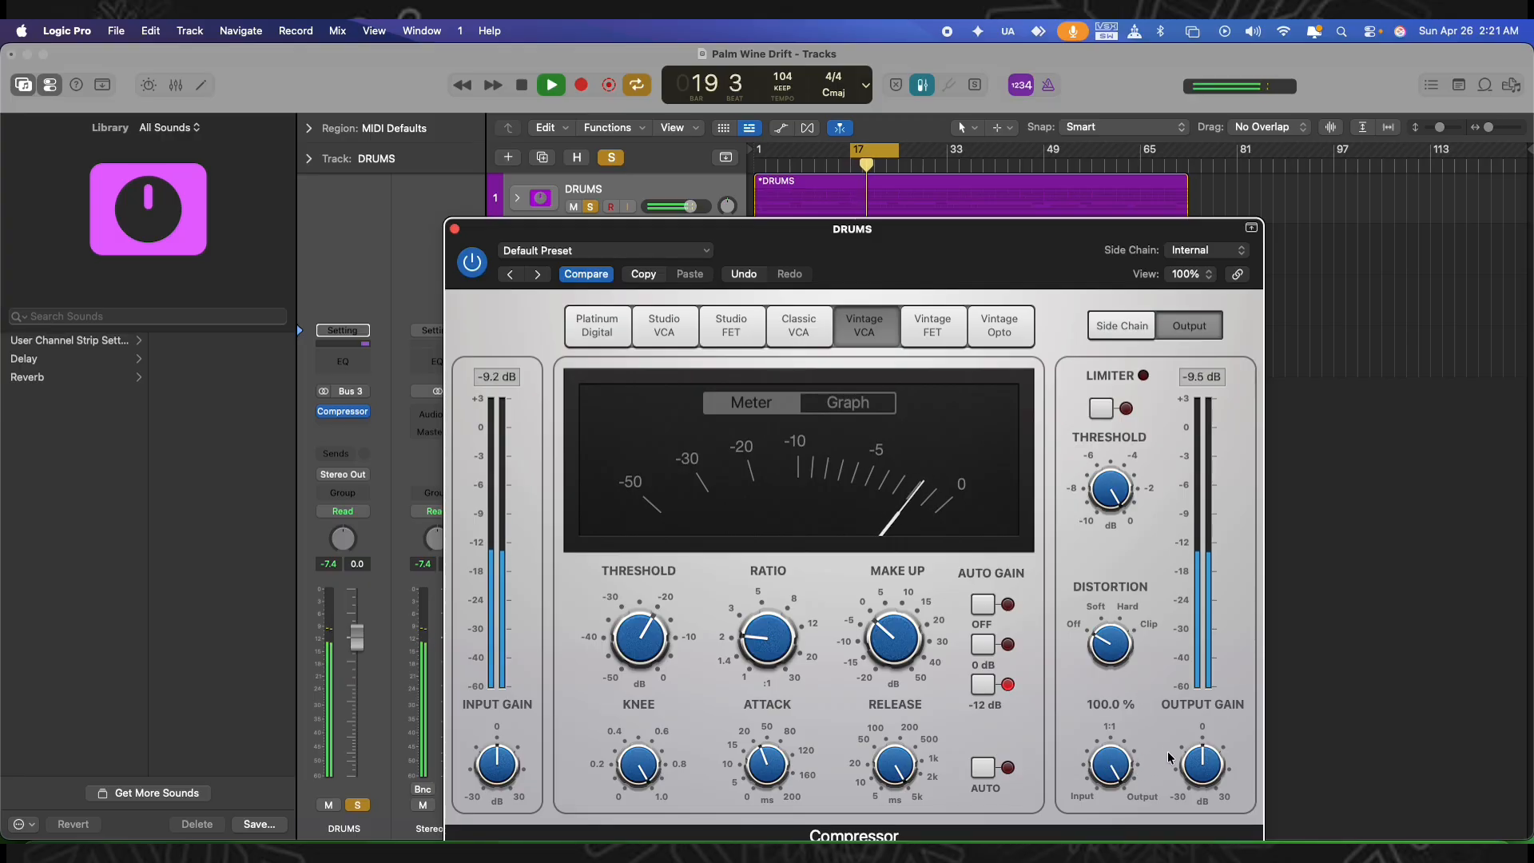
{"action": "mouse_move", "coordinate": [1171, 763]}
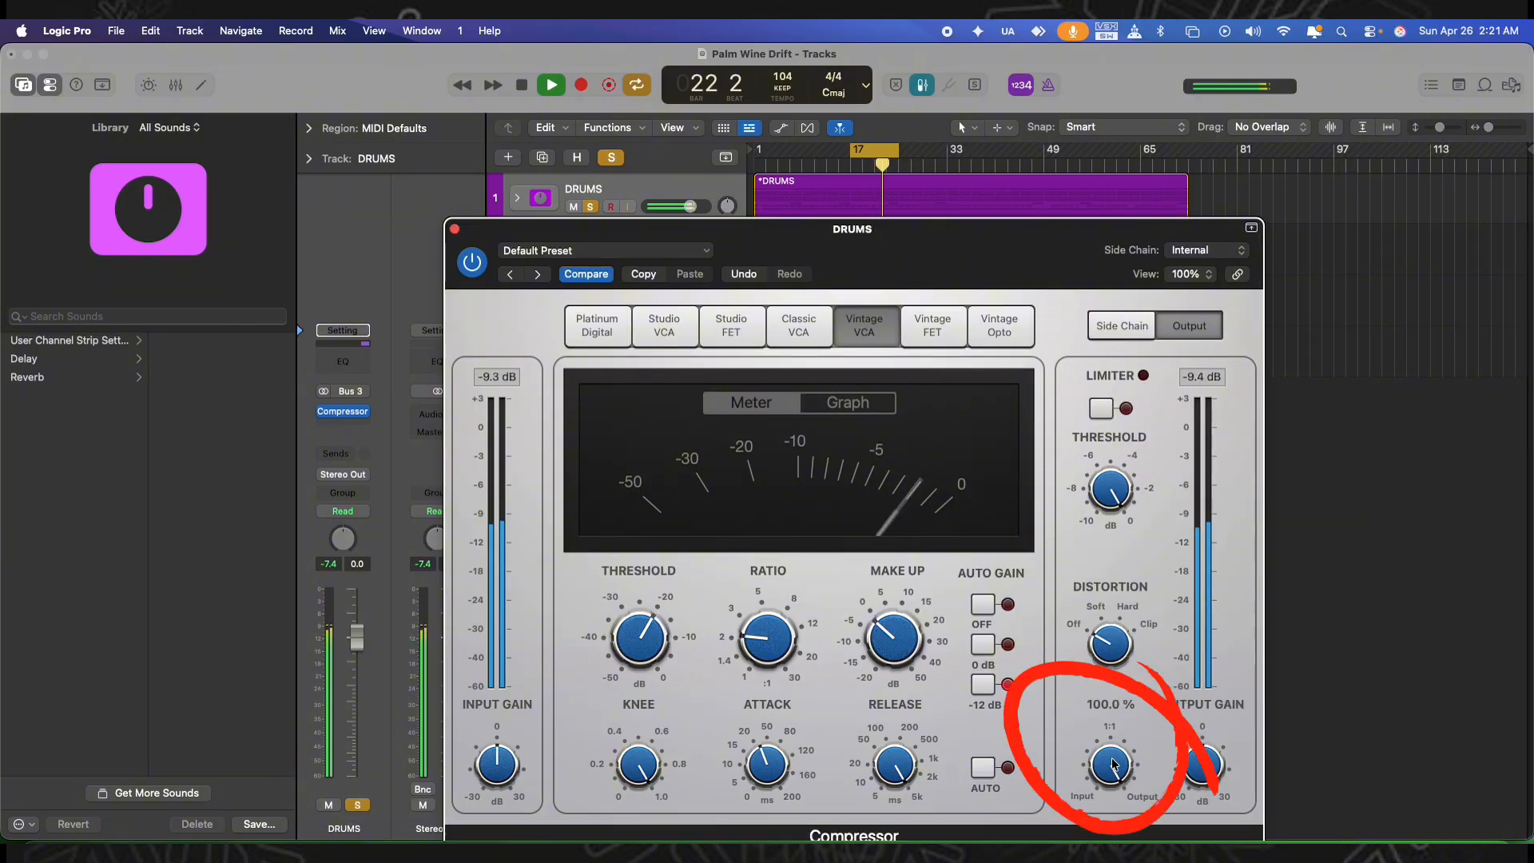
{"action": "left_click_drag", "start_coordinate": [1113, 763], "coordinate": [1104, 839]}
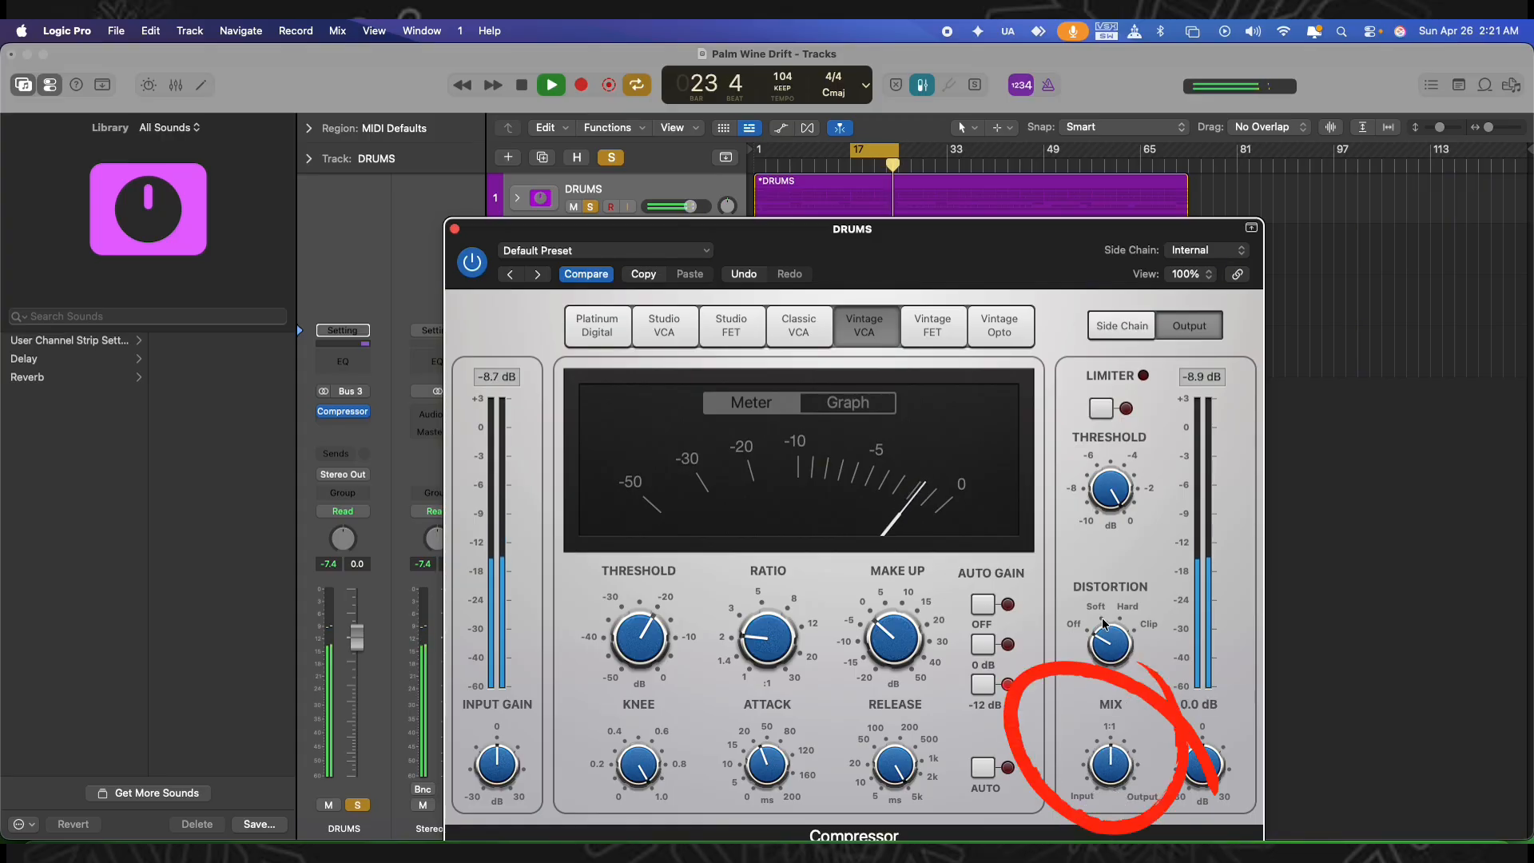
{"action": "left_click", "coordinate": [471, 264]}
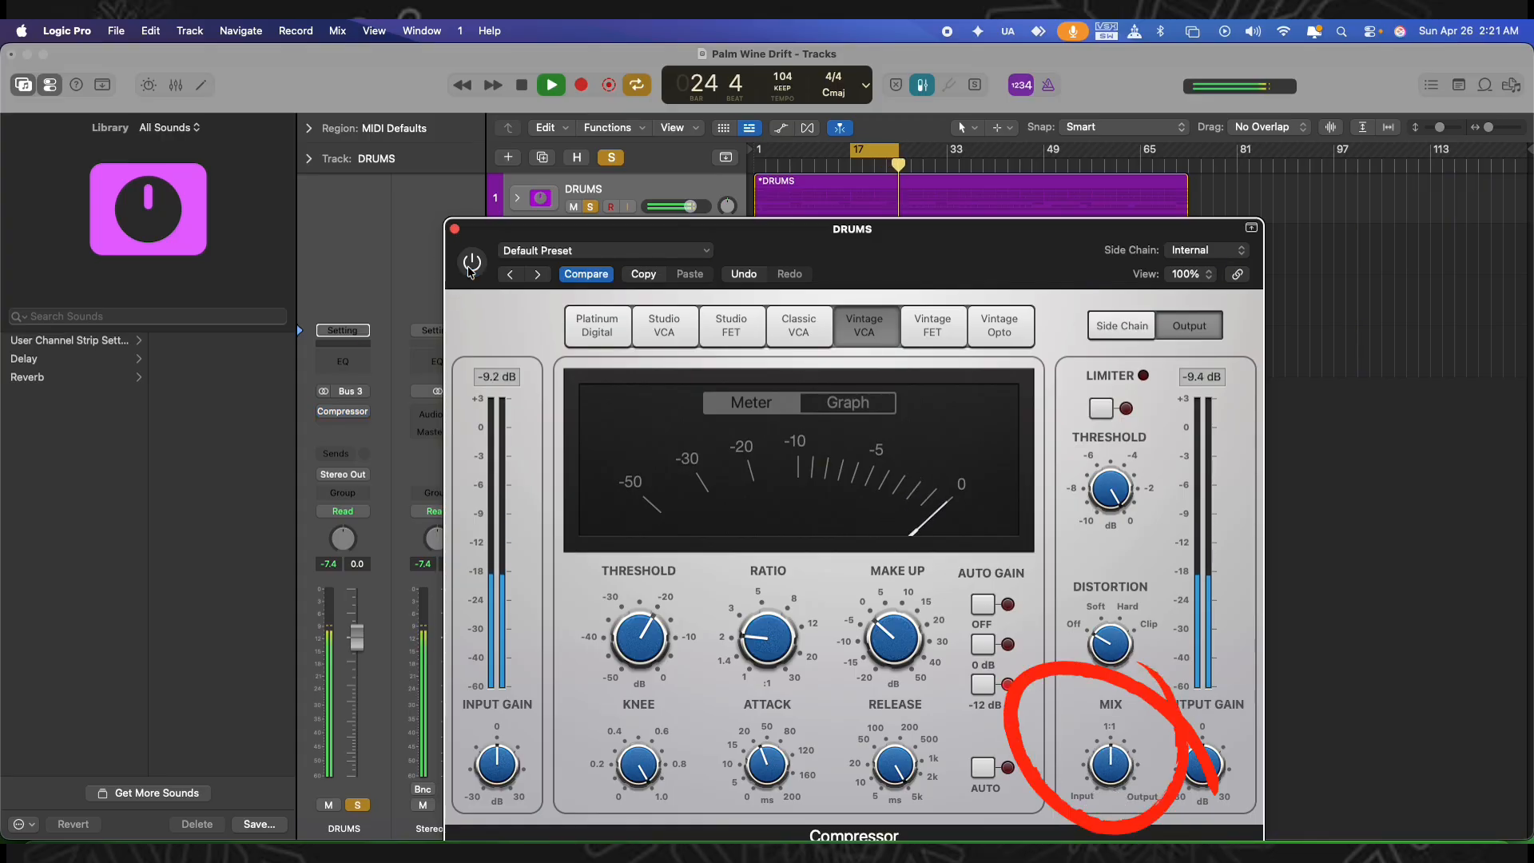
{"action": "left_click", "coordinate": [471, 263]}
Try the compressor's mix at 80% and bring it back to 50.5%
{"action": "mouse_move", "coordinate": [1134, 775]}
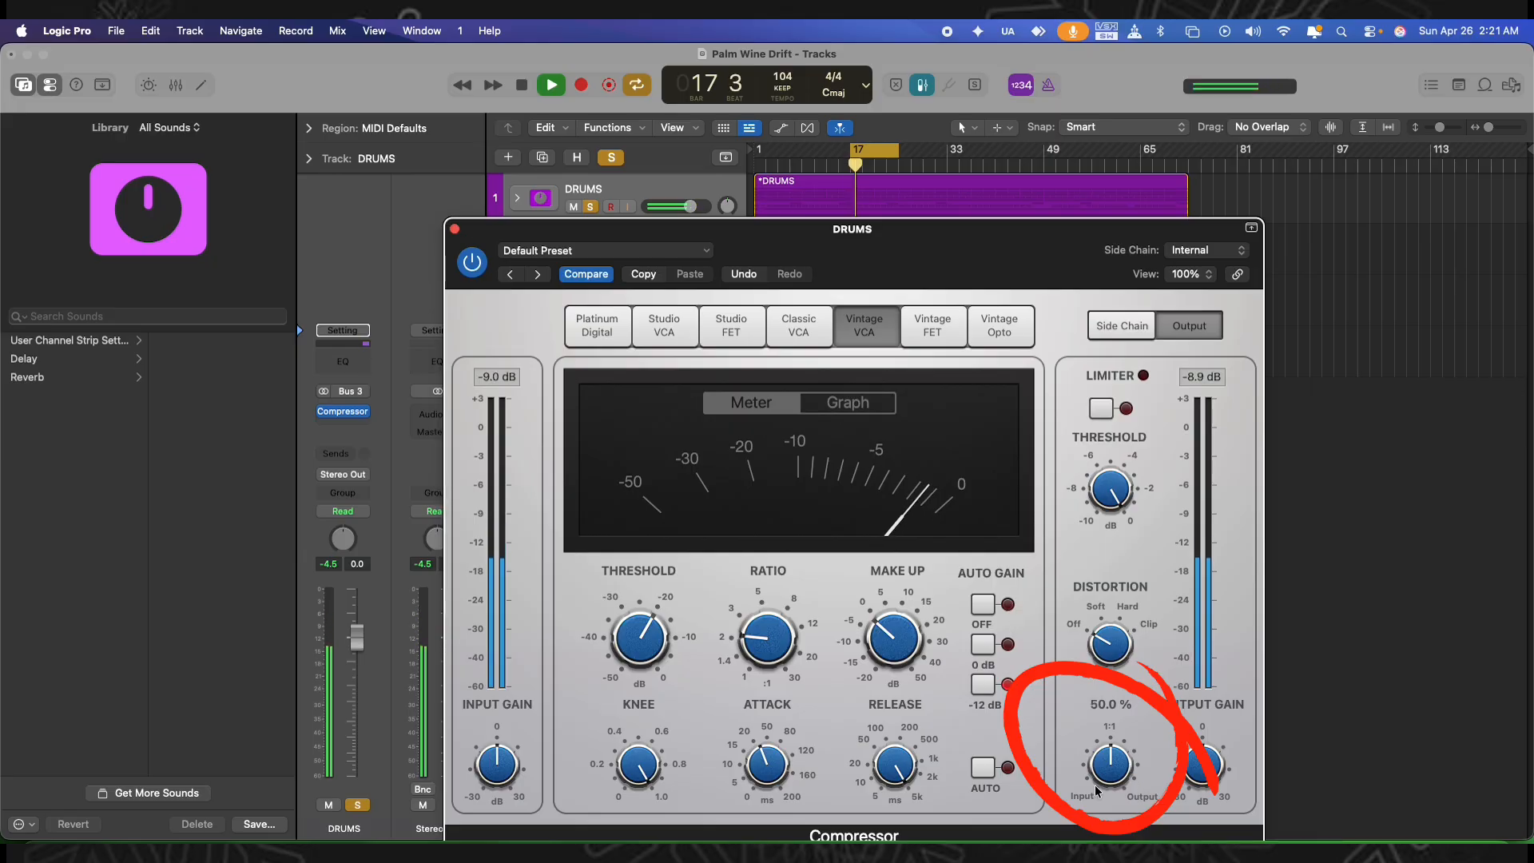
{"action": "left_click_drag", "start_coordinate": [1097, 790], "coordinate": [1115, 745]}
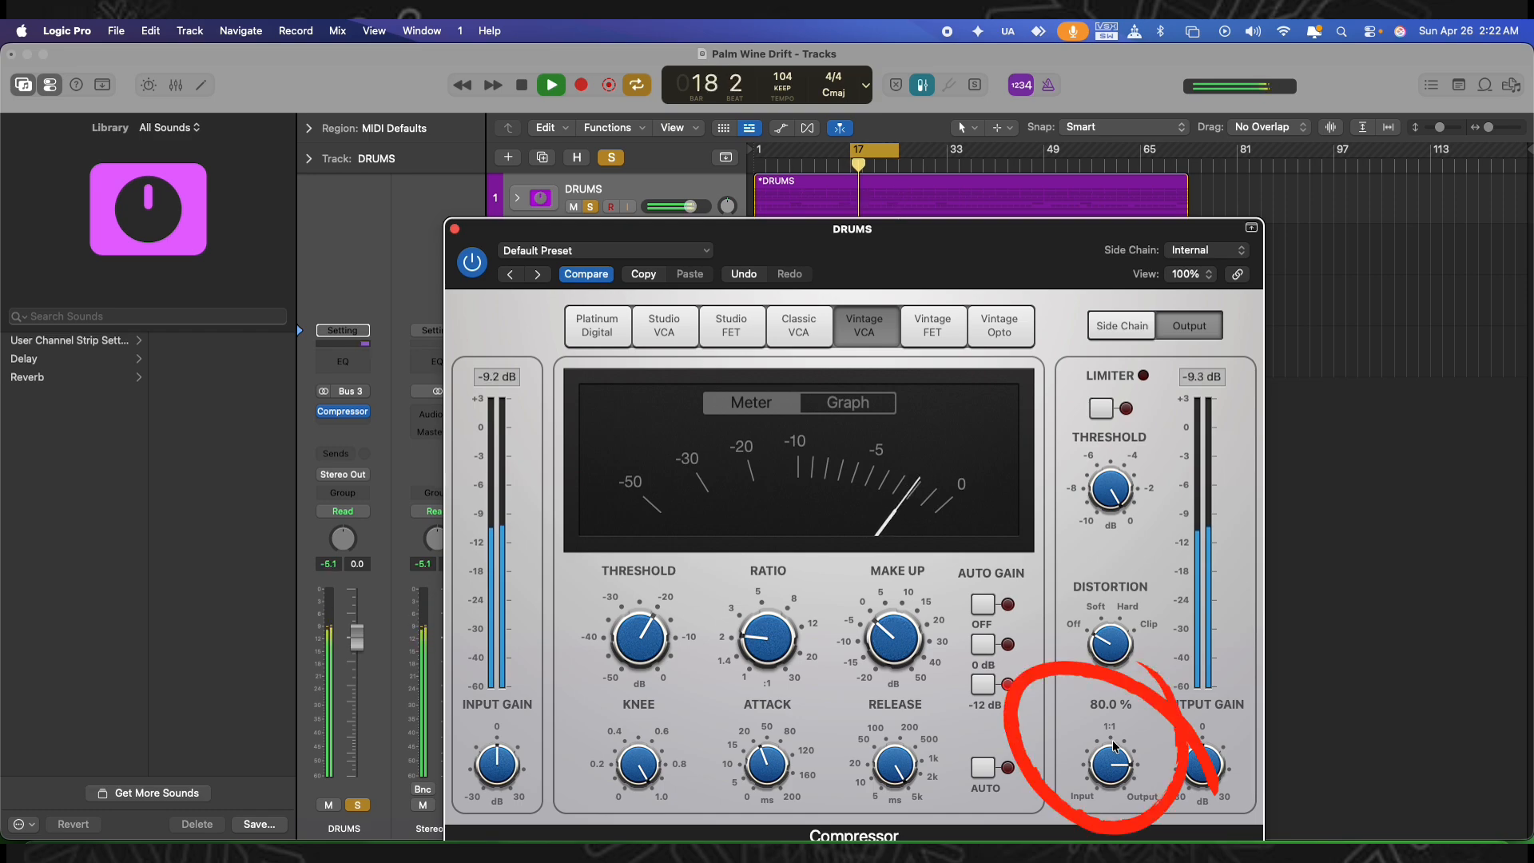
{"action": "mouse_move", "coordinate": [1115, 747]}
{"action": "left_mouse_down"}
{"action": "mouse_move", "coordinate": [1099, 818]}
{"action": "mouse_move", "coordinate": [1106, 803]}
{"action": "left_mouse_up"}
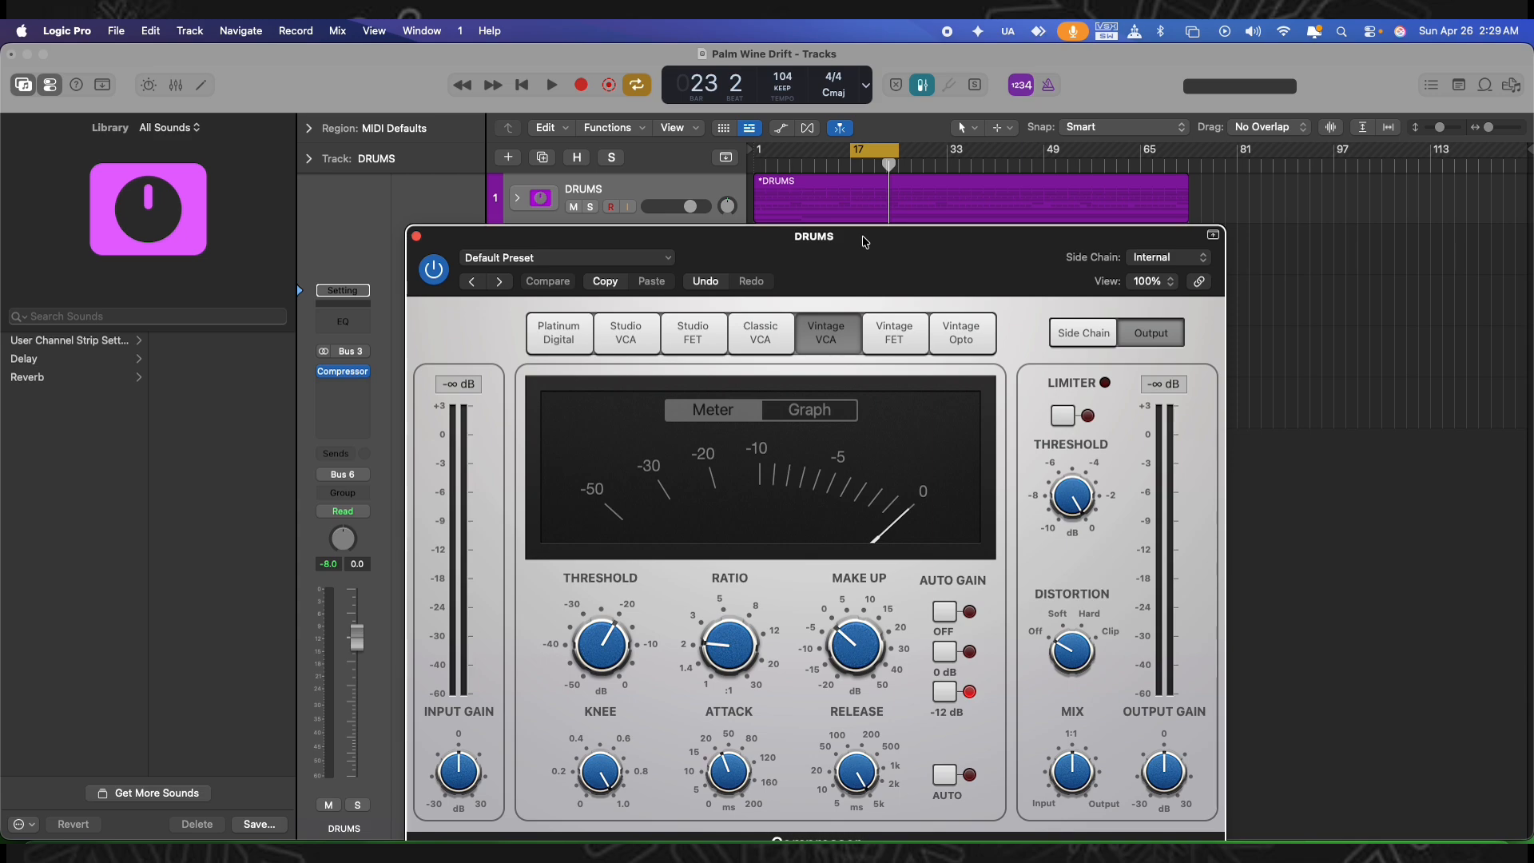
Bypass the DRUMS compressor, play the loop with the drums unsoloed, and switch the compressor back on
{"action": "left_click", "coordinate": [433, 270]}
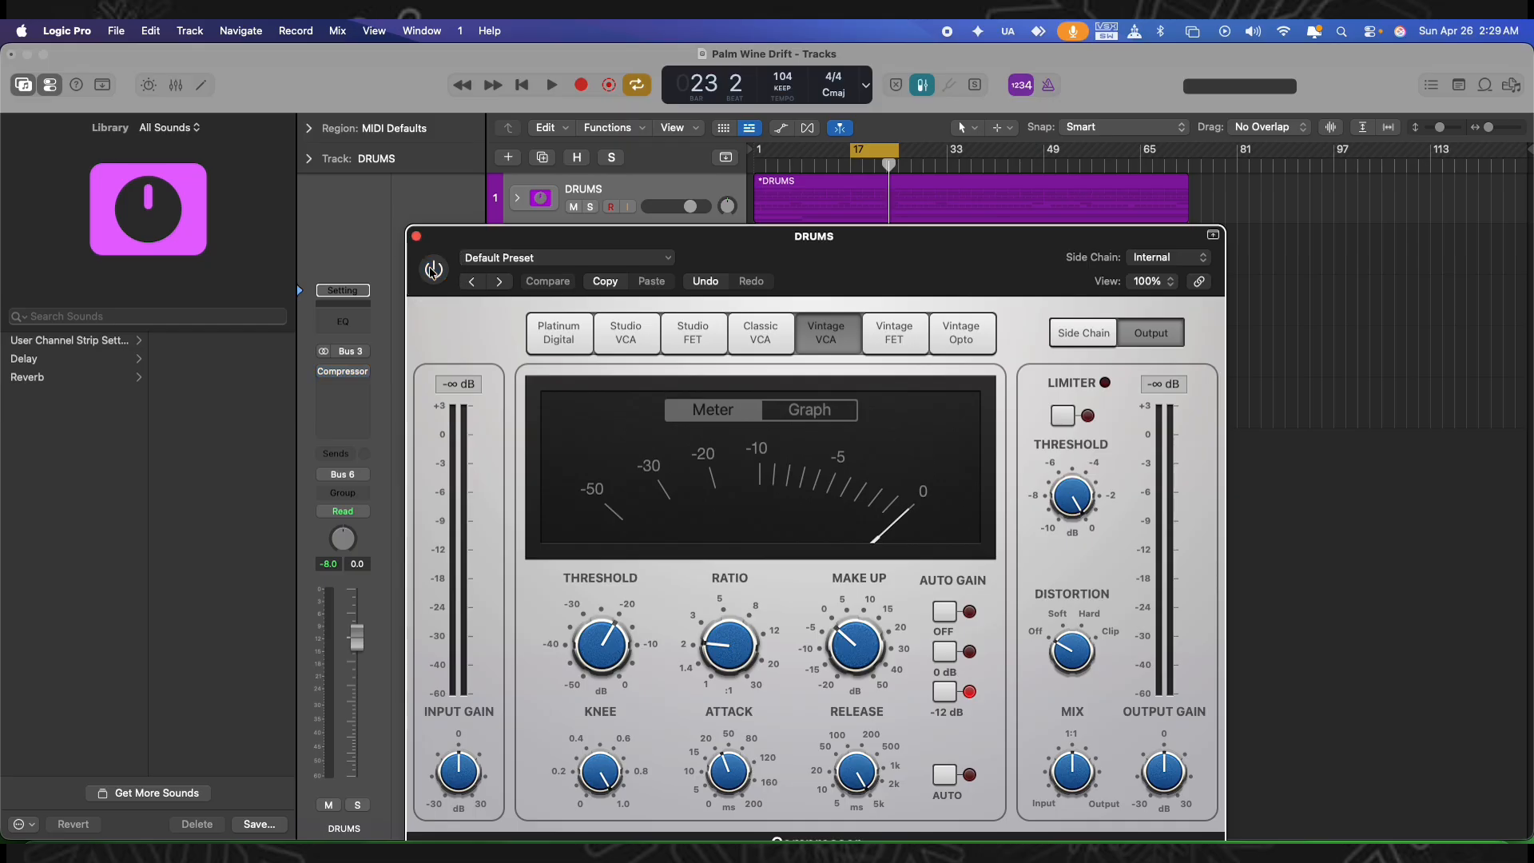
{"action": "key", "text": "space"}
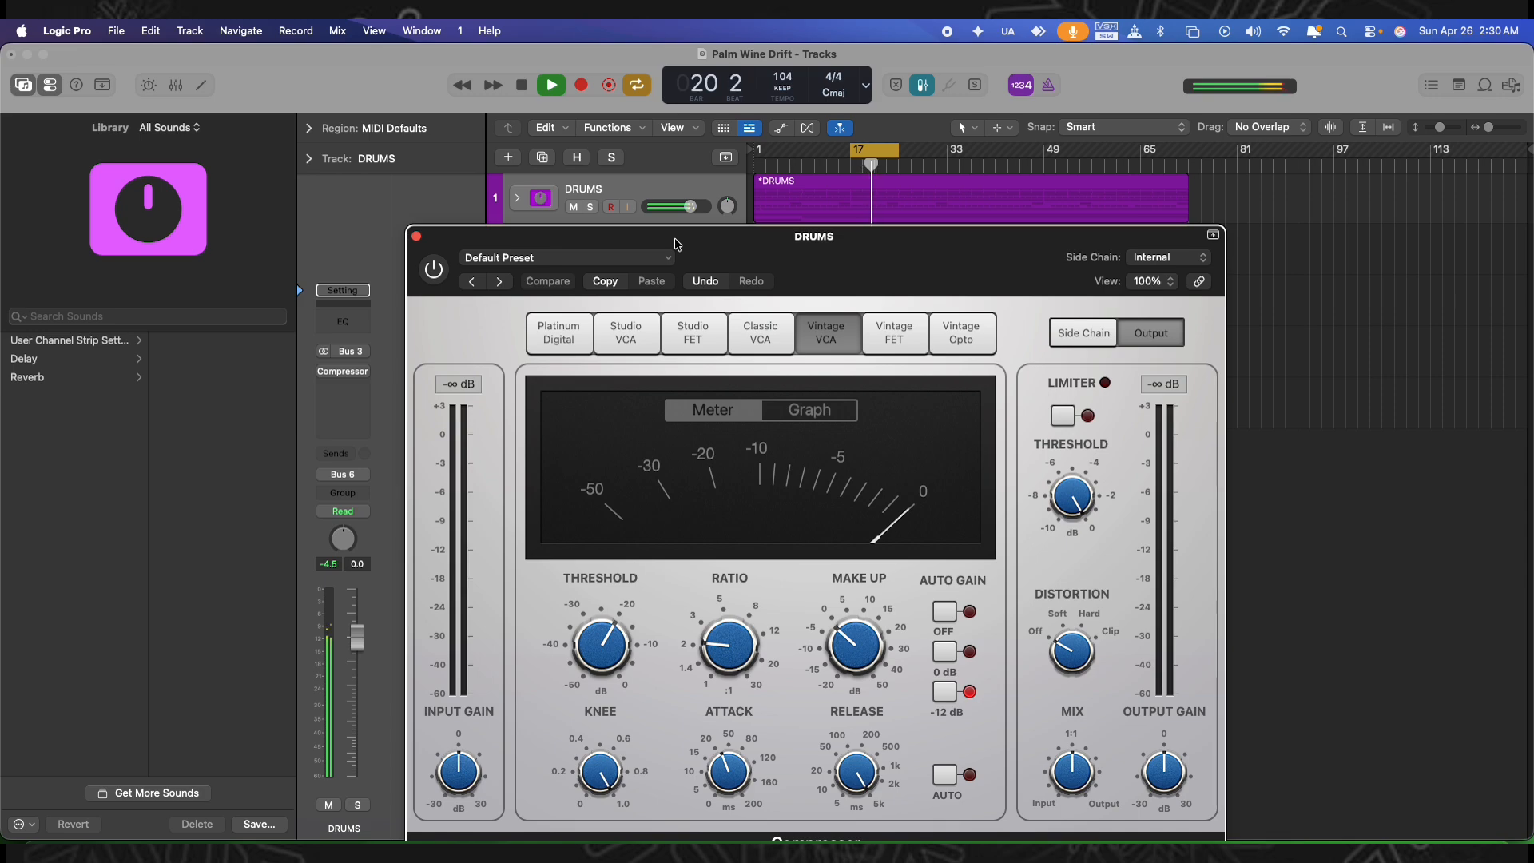
{"action": "key", "text": "space"}
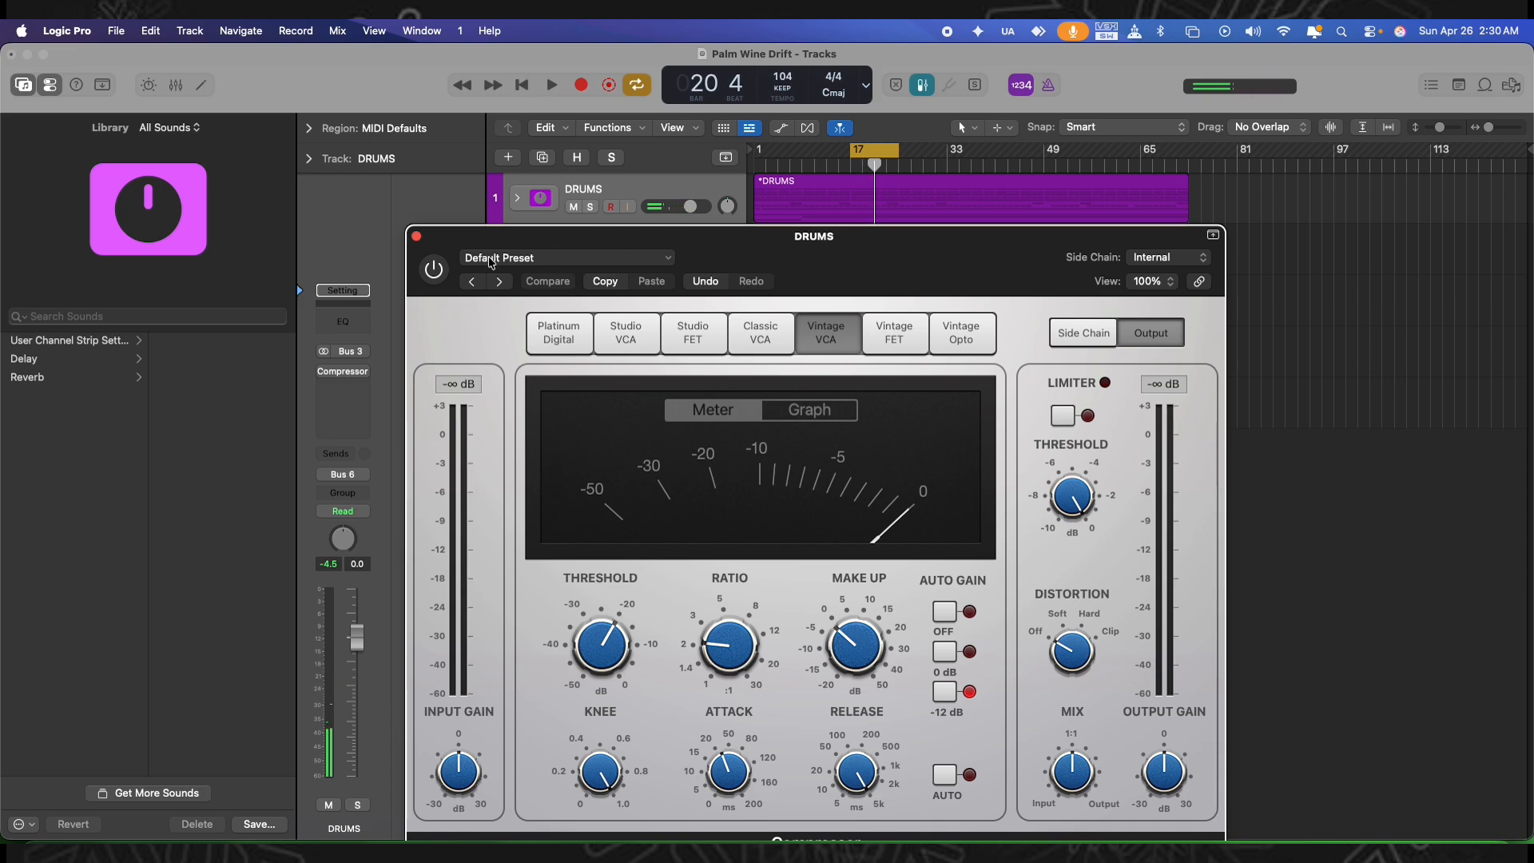
{"action": "left_click", "coordinate": [432, 270]}
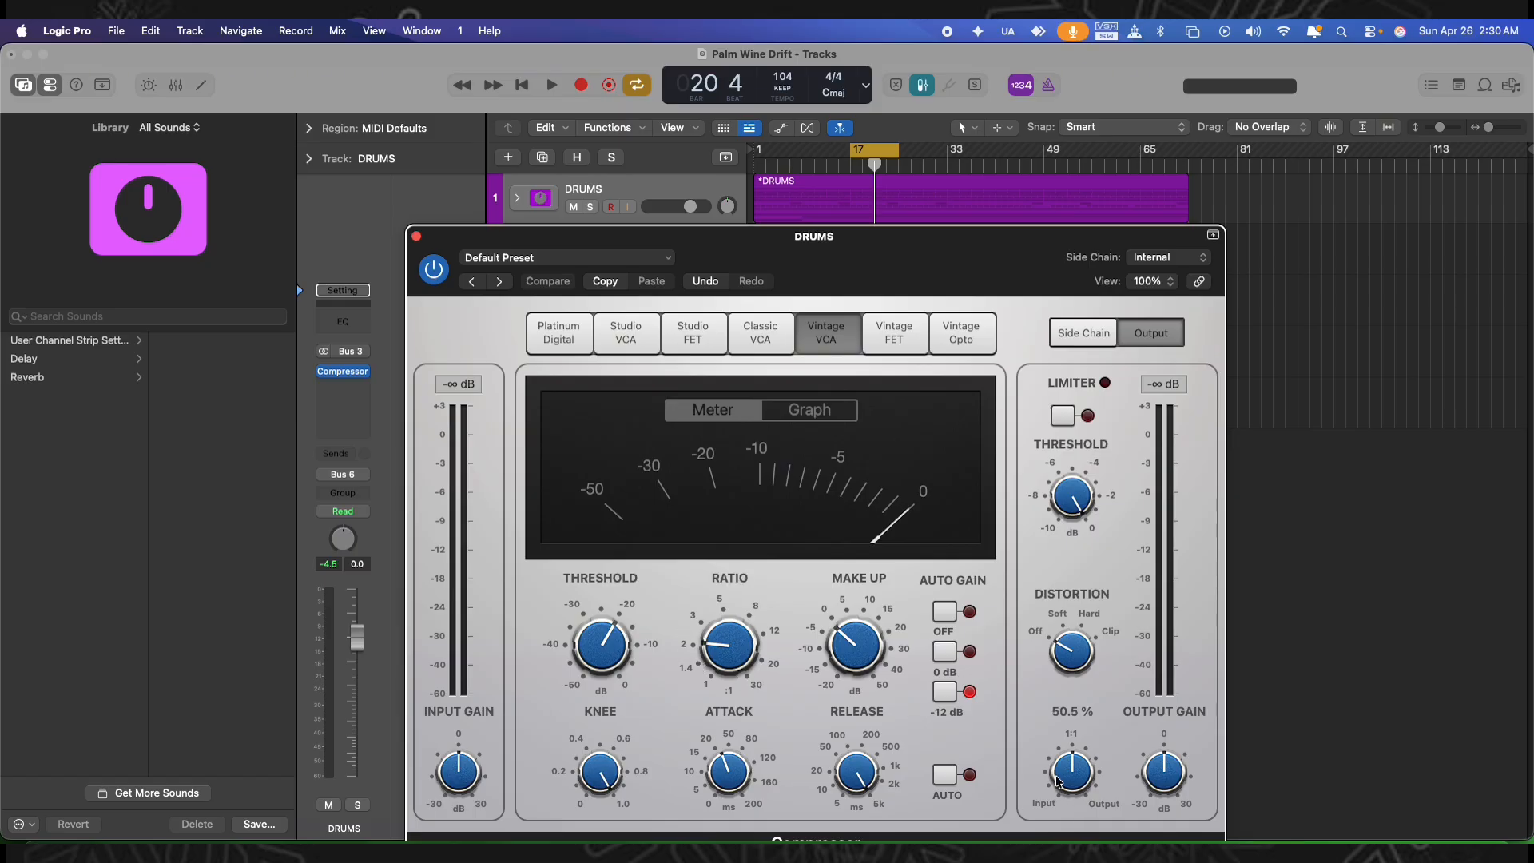
Raise the compressor's mix slightly above the 1:1 blend and audition the compressed drums in the loop
{"action": "left_click_drag", "start_coordinate": [1062, 782], "coordinate": [1074, 763]}
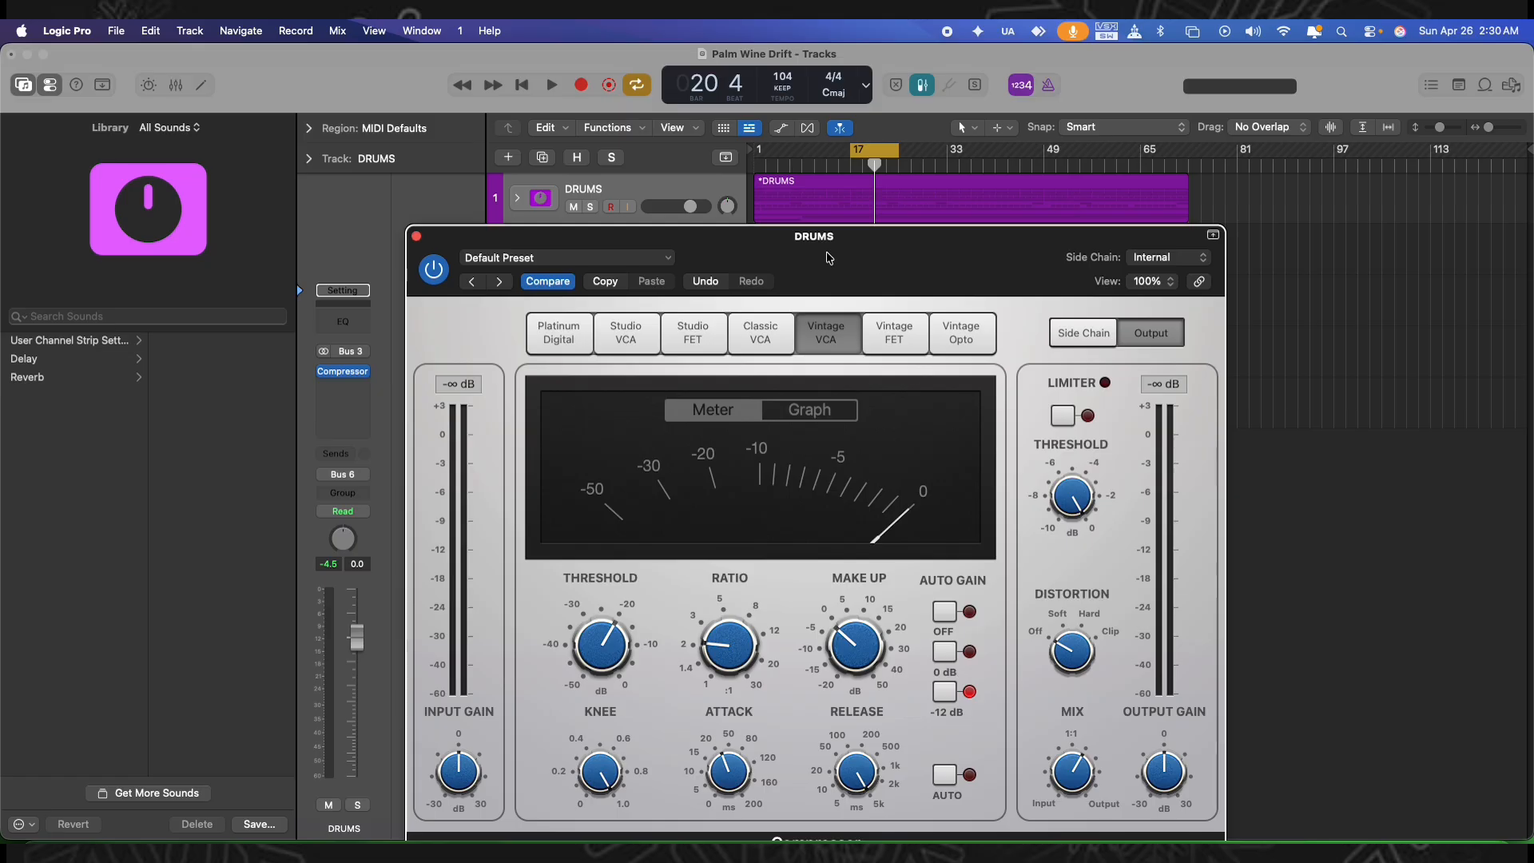
{"action": "mouse_move", "coordinate": [1049, 777]}
{"action": "key", "text": "space"}
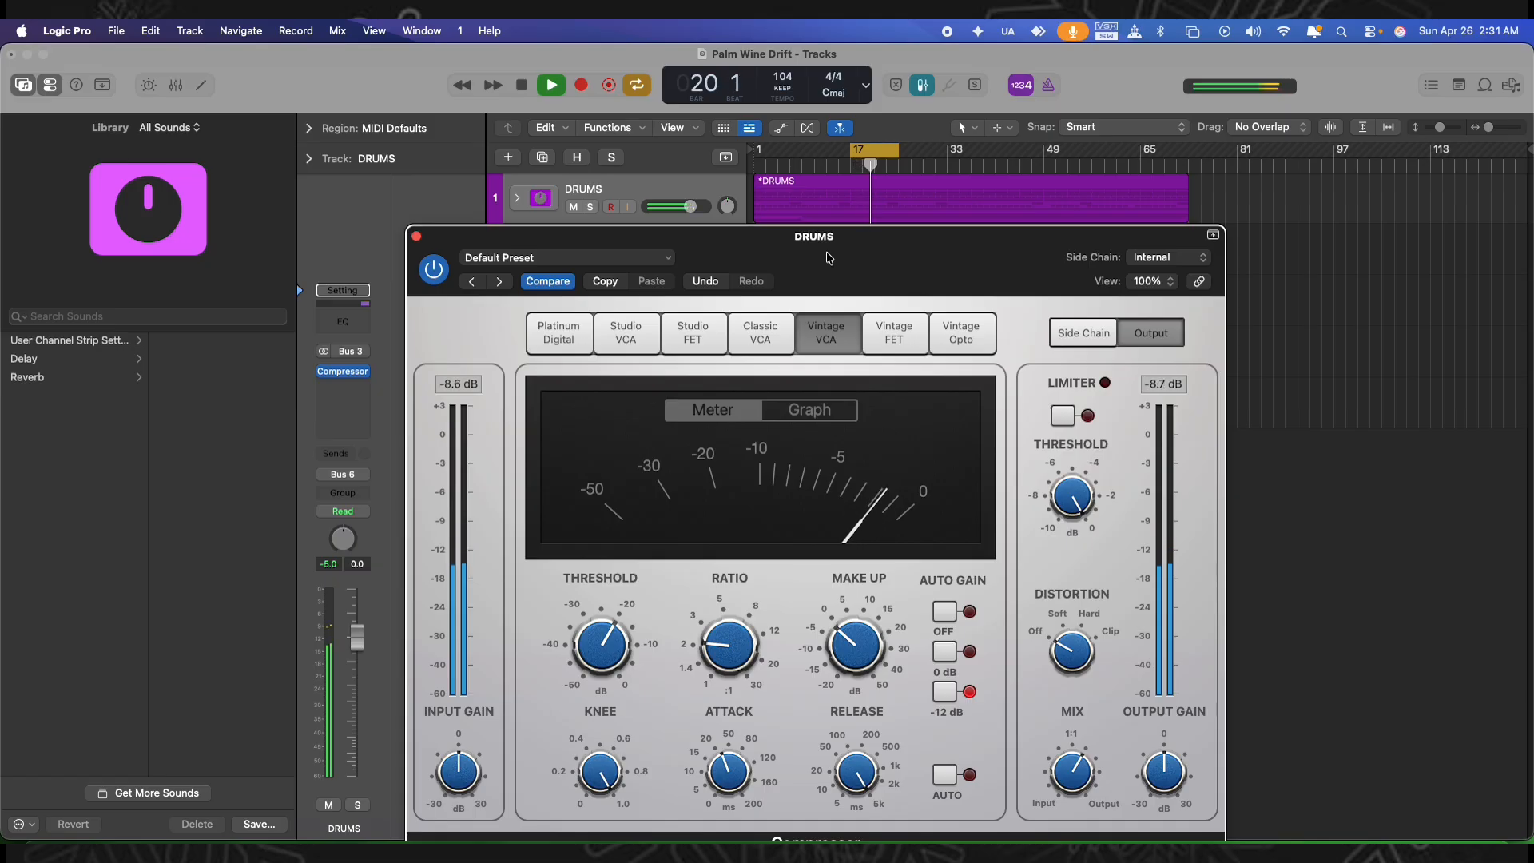
{"action": "key", "text": "space"}
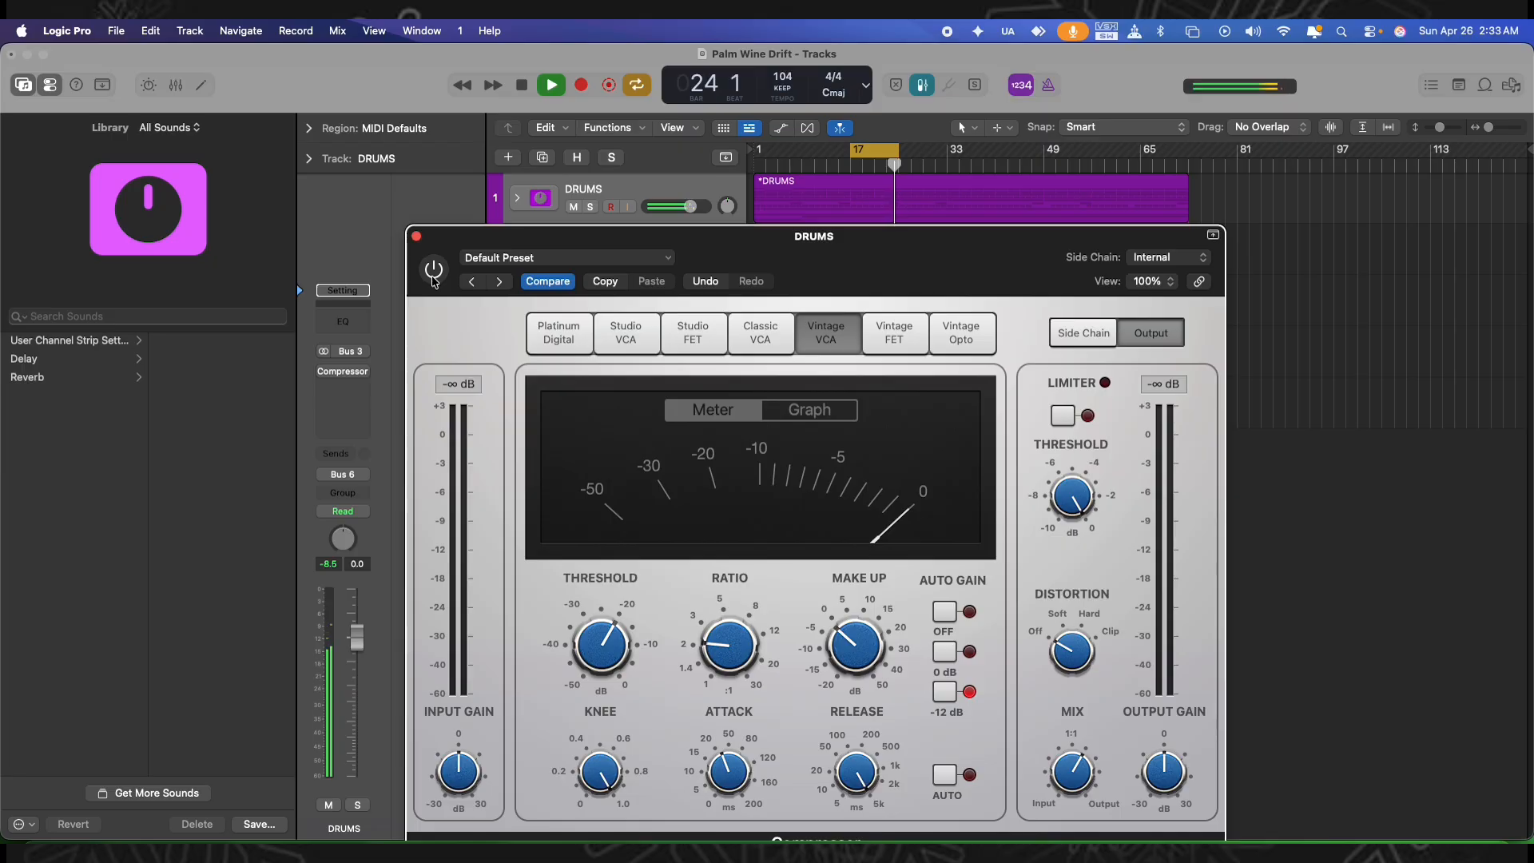
Alternate between the bypassed and active DRUMS compressor during playback to compare the sound, ending with it active
{"action": "left_click", "coordinate": [434, 271]}
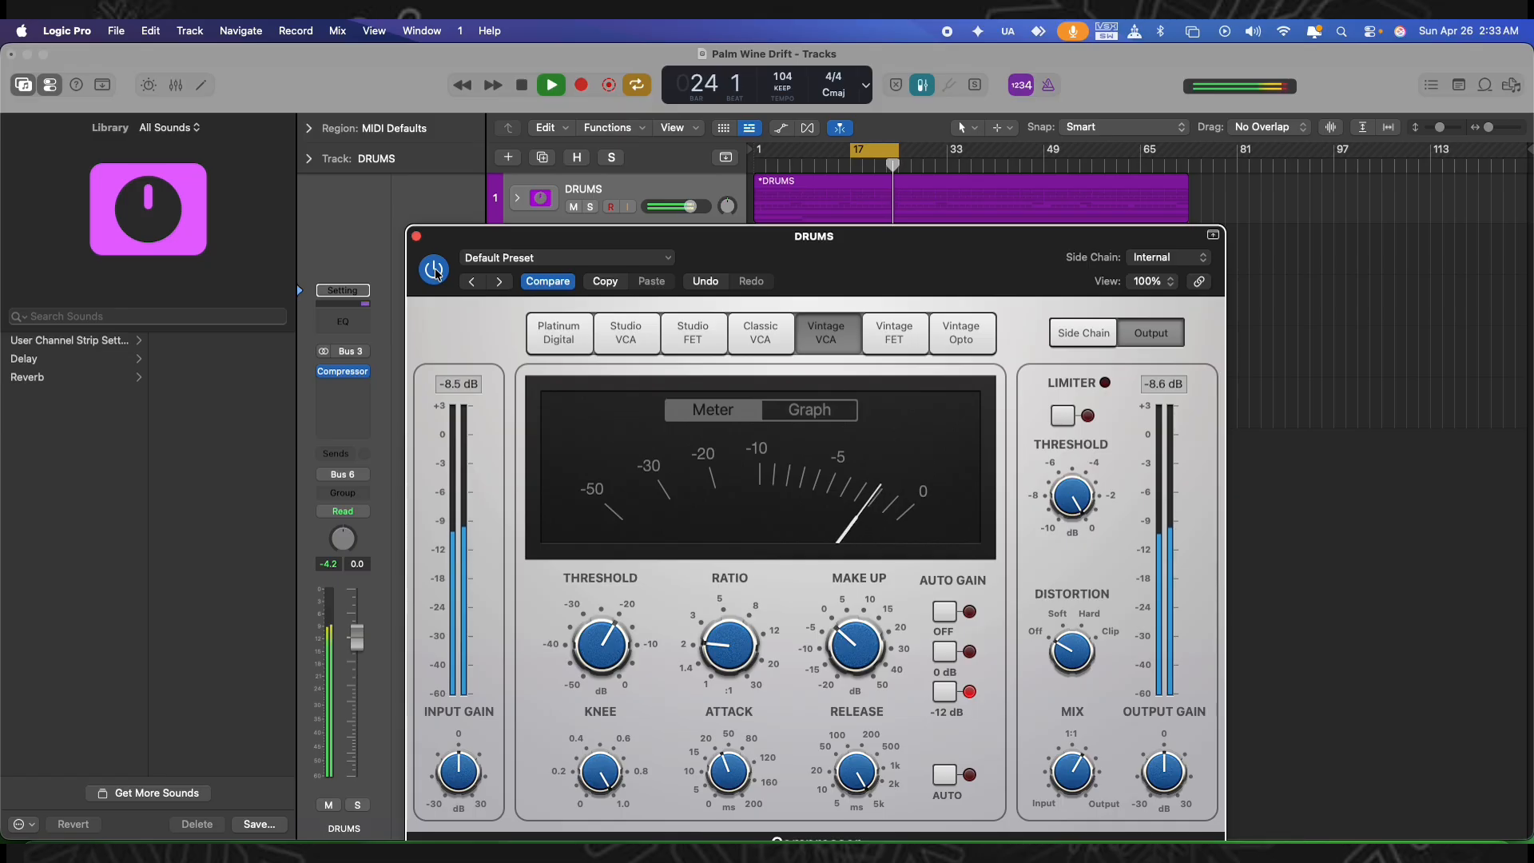
{"action": "left_click", "coordinate": [434, 270]}
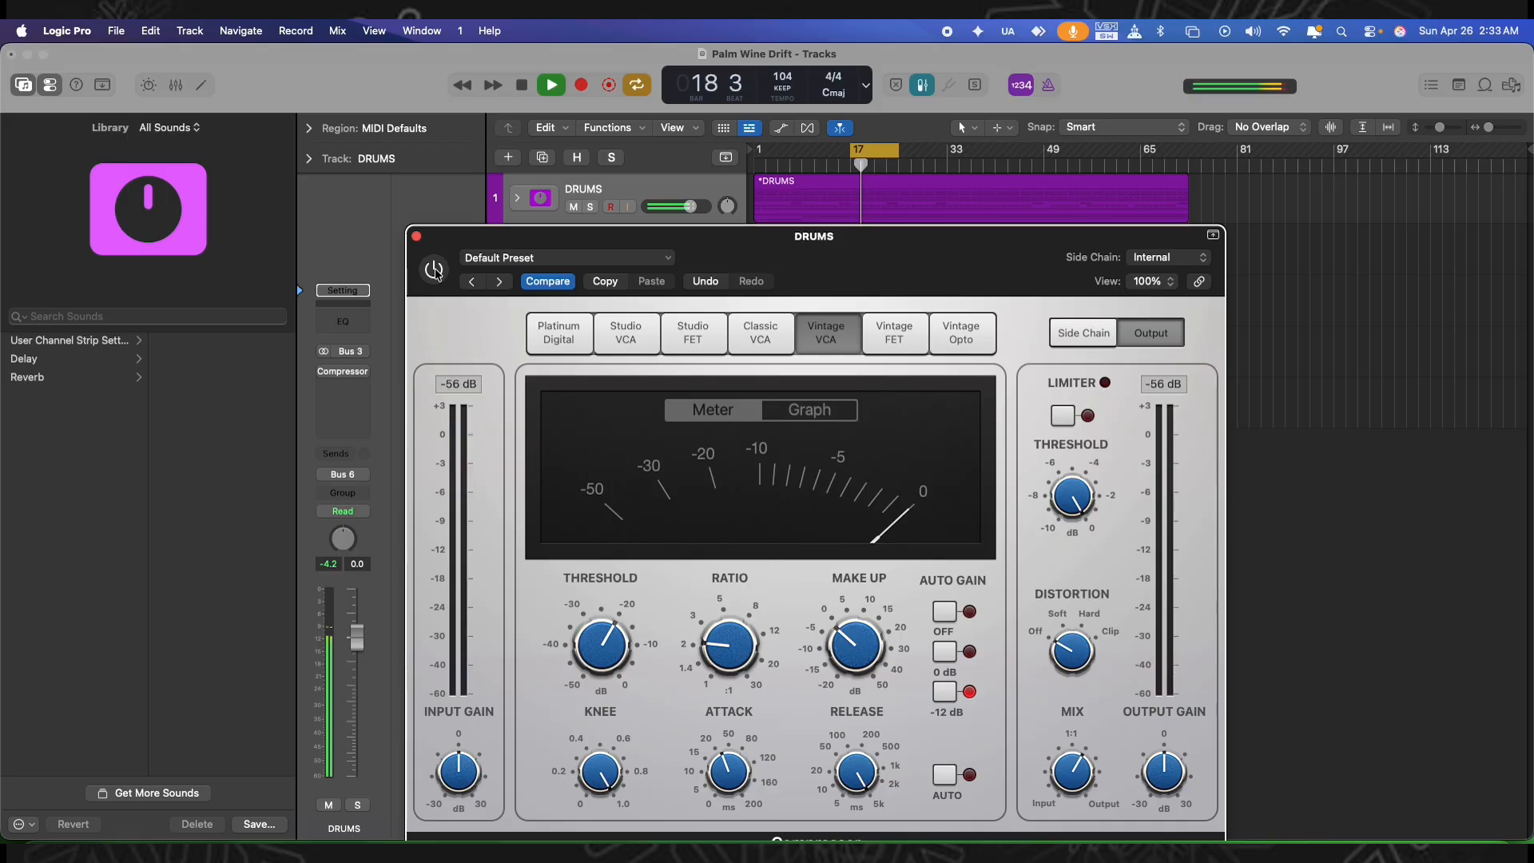
{"action": "left_click", "coordinate": [435, 271]}
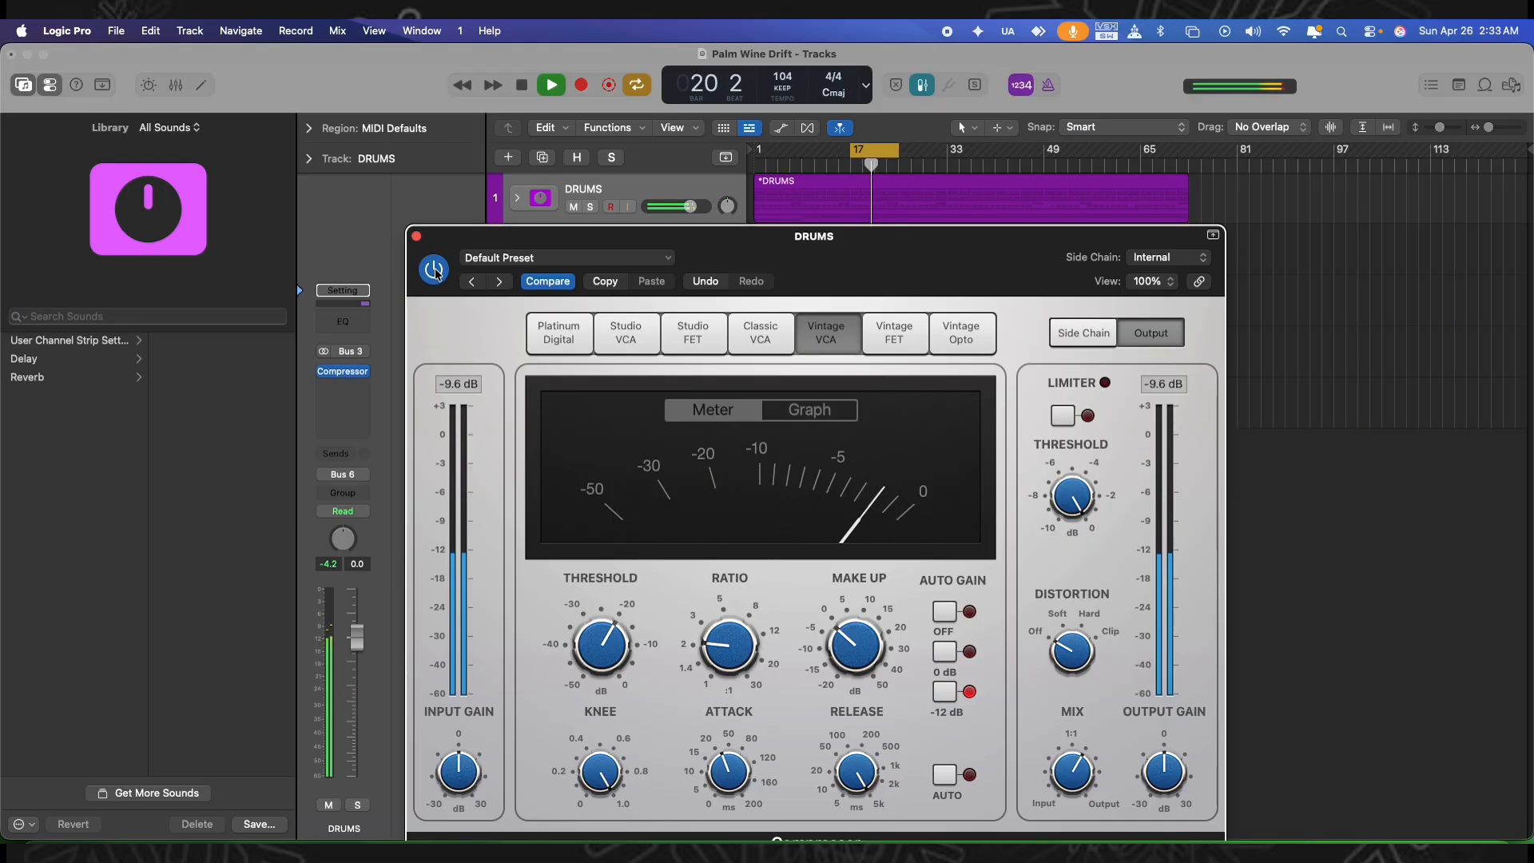
{"action": "left_click", "coordinate": [435, 272]}
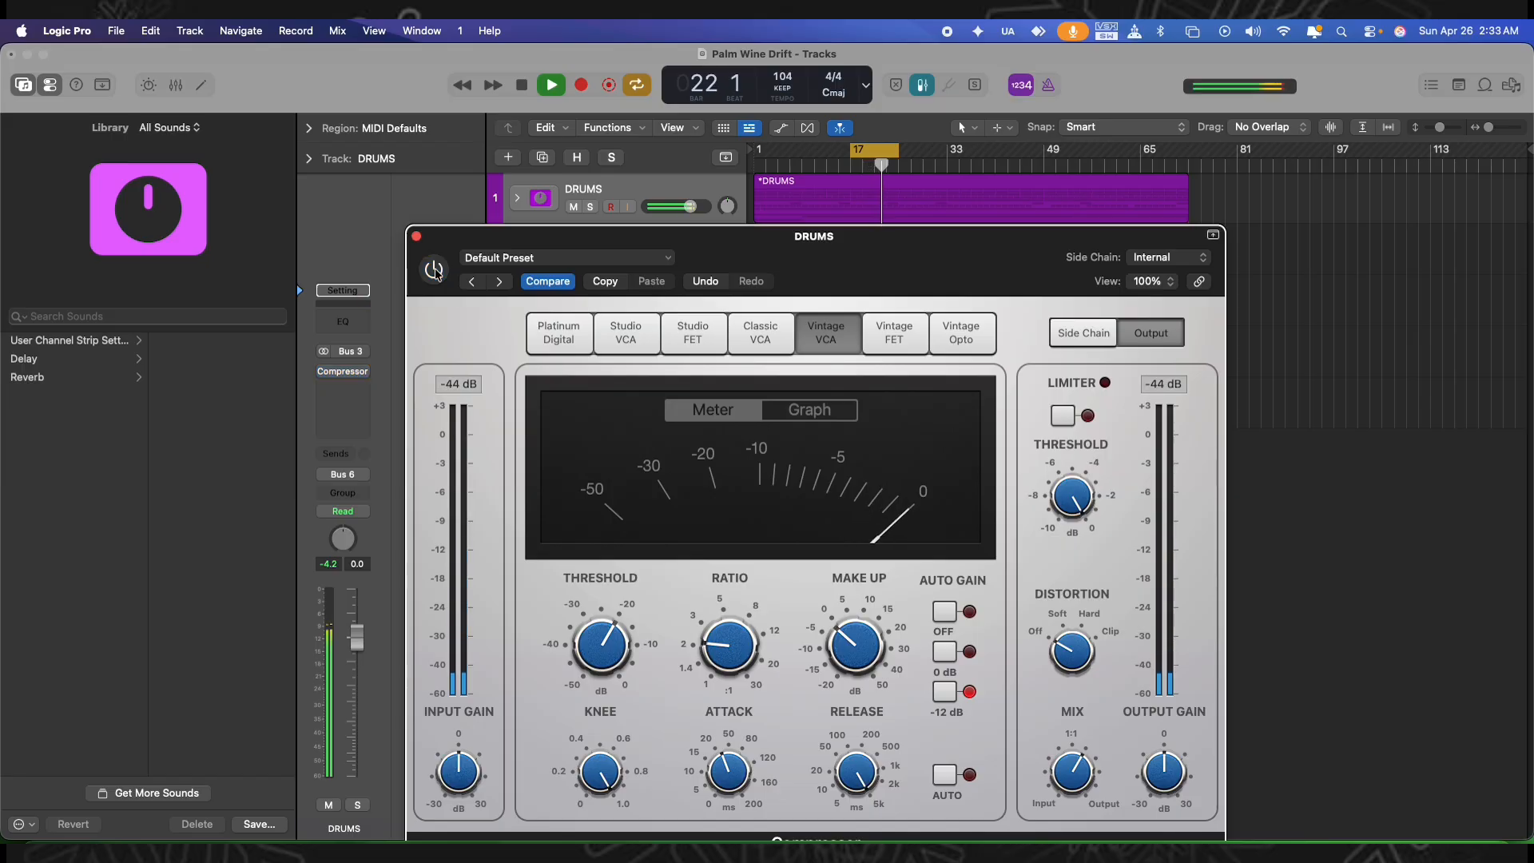
{"action": "left_click", "coordinate": [436, 272]}
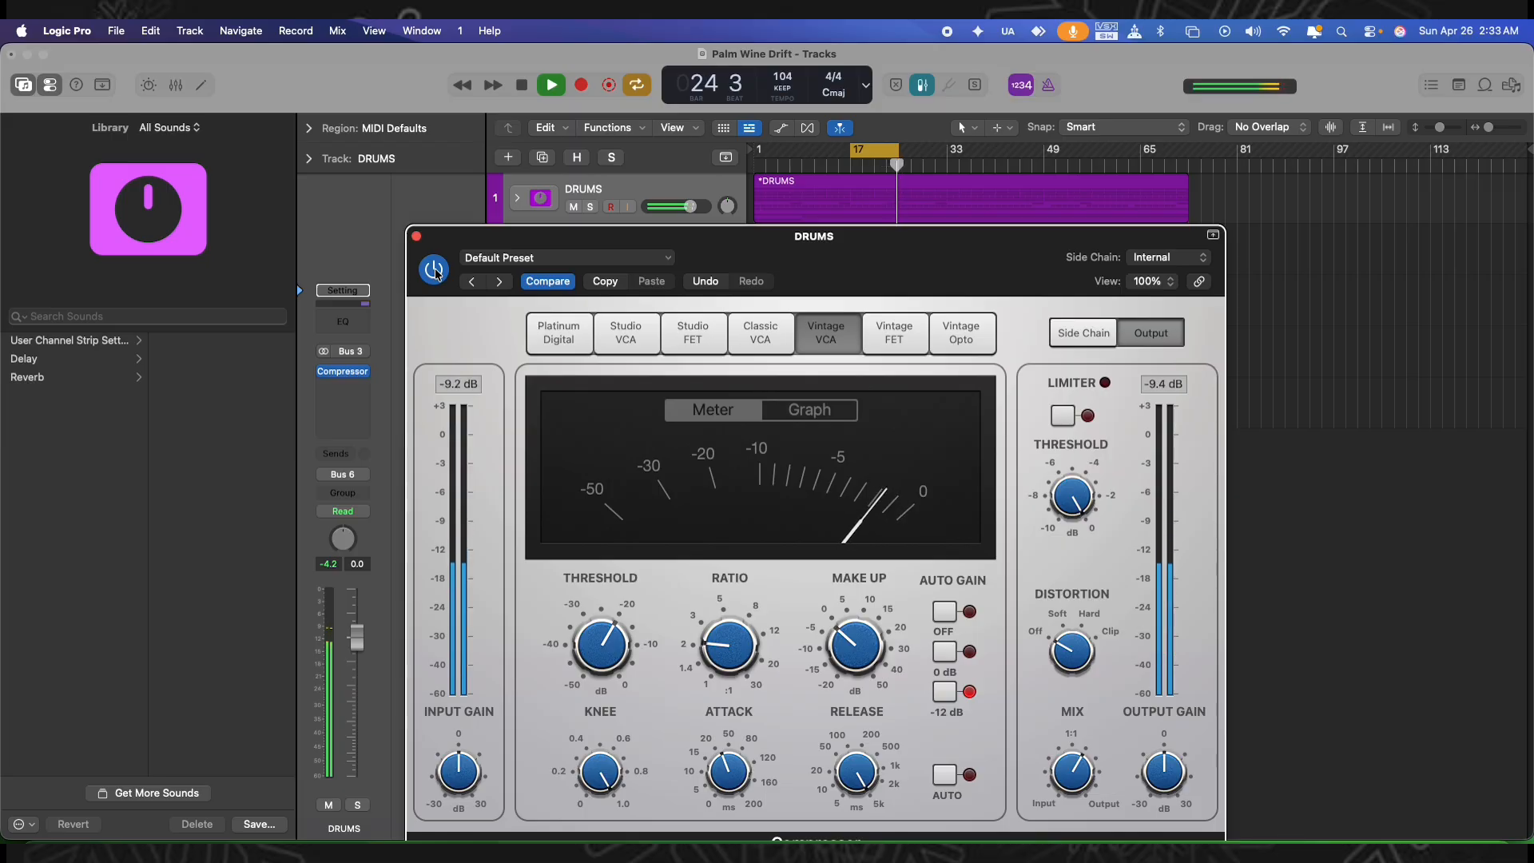
{"action": "key", "text": "space"}
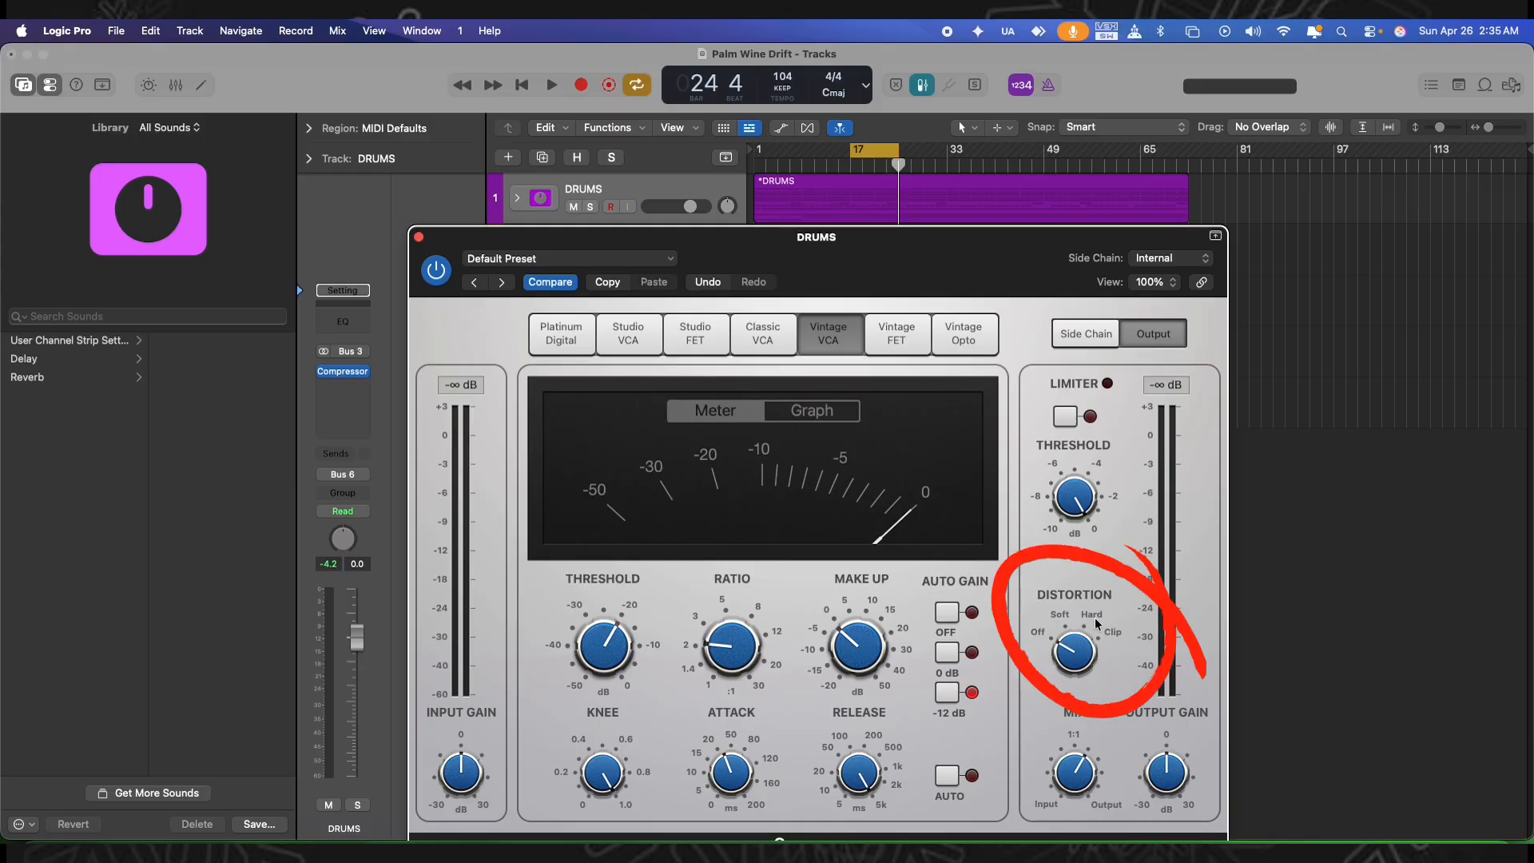
Try the compressor's Clip distortion mode and settle on Soft
{"action": "left_click", "coordinate": [1077, 655]}
{"action": "left_click_drag", "start_coordinate": [1077, 655], "coordinate": [1084, 639]}
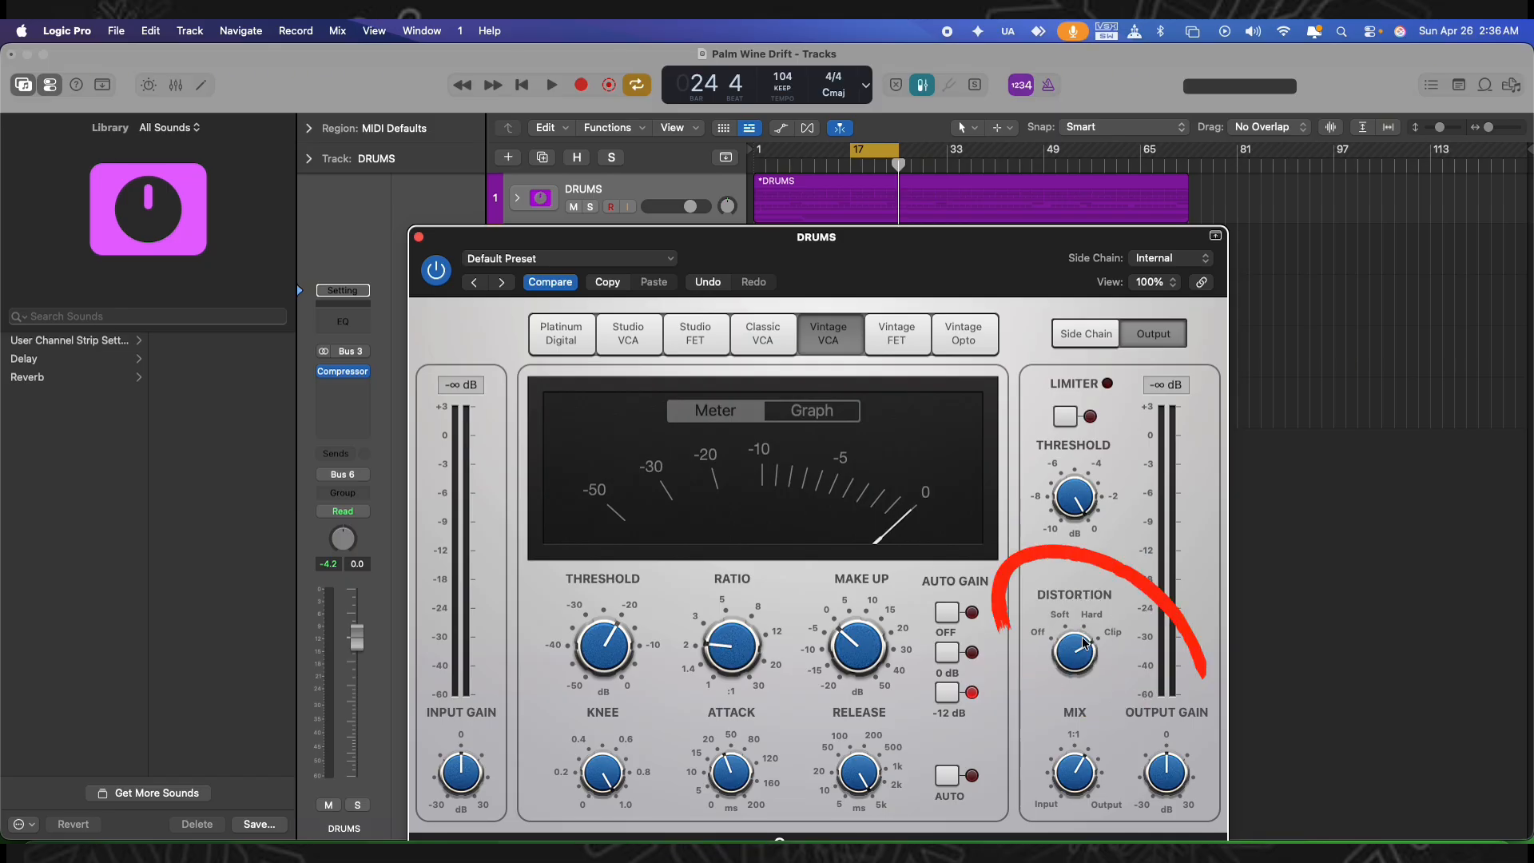
{"action": "left_click_drag", "start_coordinate": [1080, 644], "coordinate": [1078, 651]}
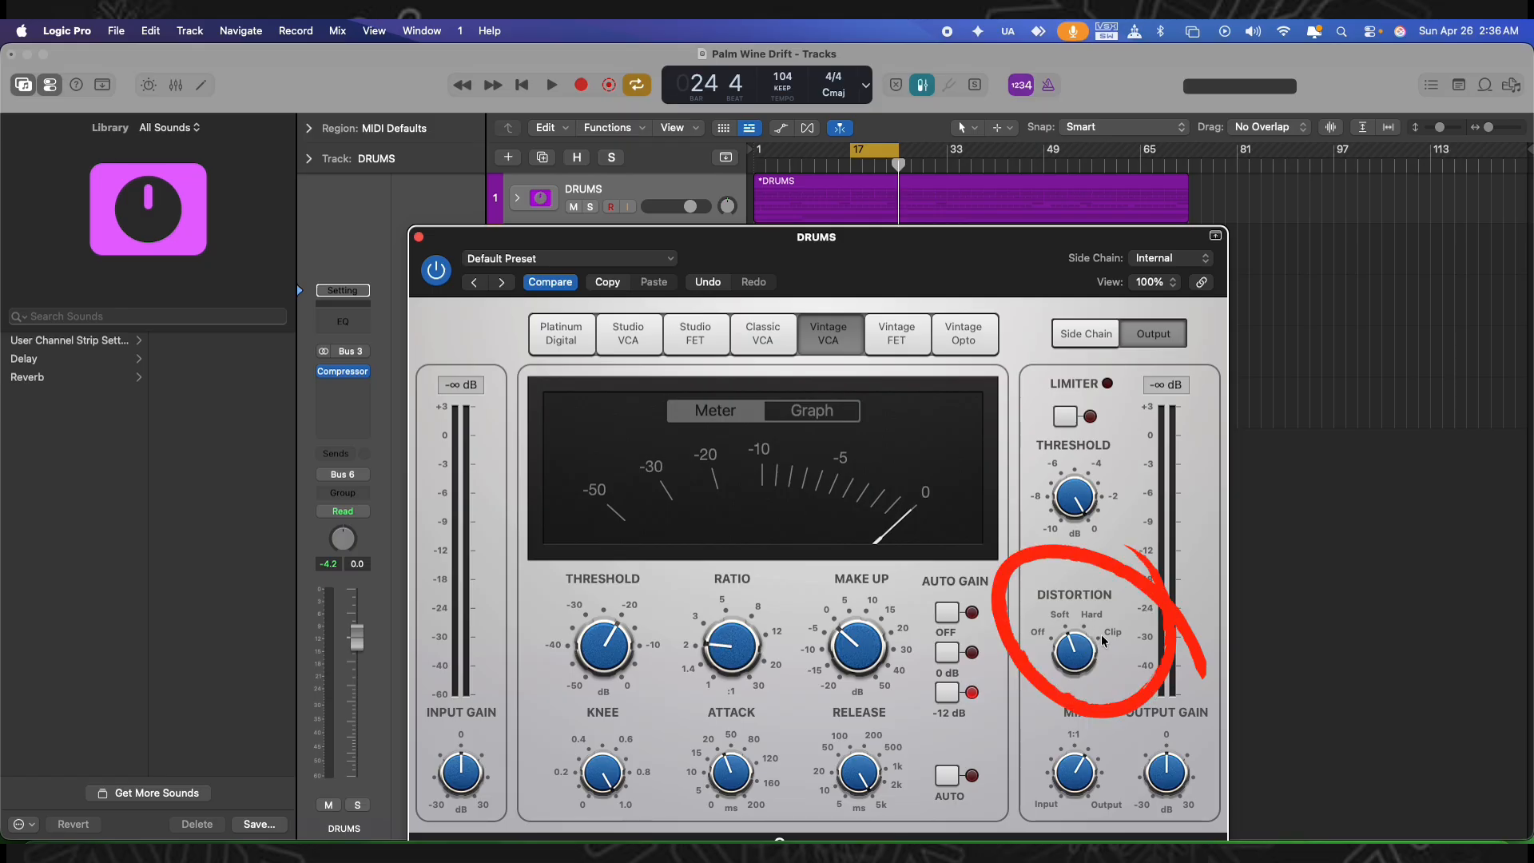
Raise the DRUMS compressor's input gain to +2.0 dB
{"action": "mouse_move", "coordinate": [461, 778]}
{"action": "left_click_drag", "start_coordinate": [461, 778], "coordinate": [463, 773]}
{"action": "mouse_move", "coordinate": [436, 784]}
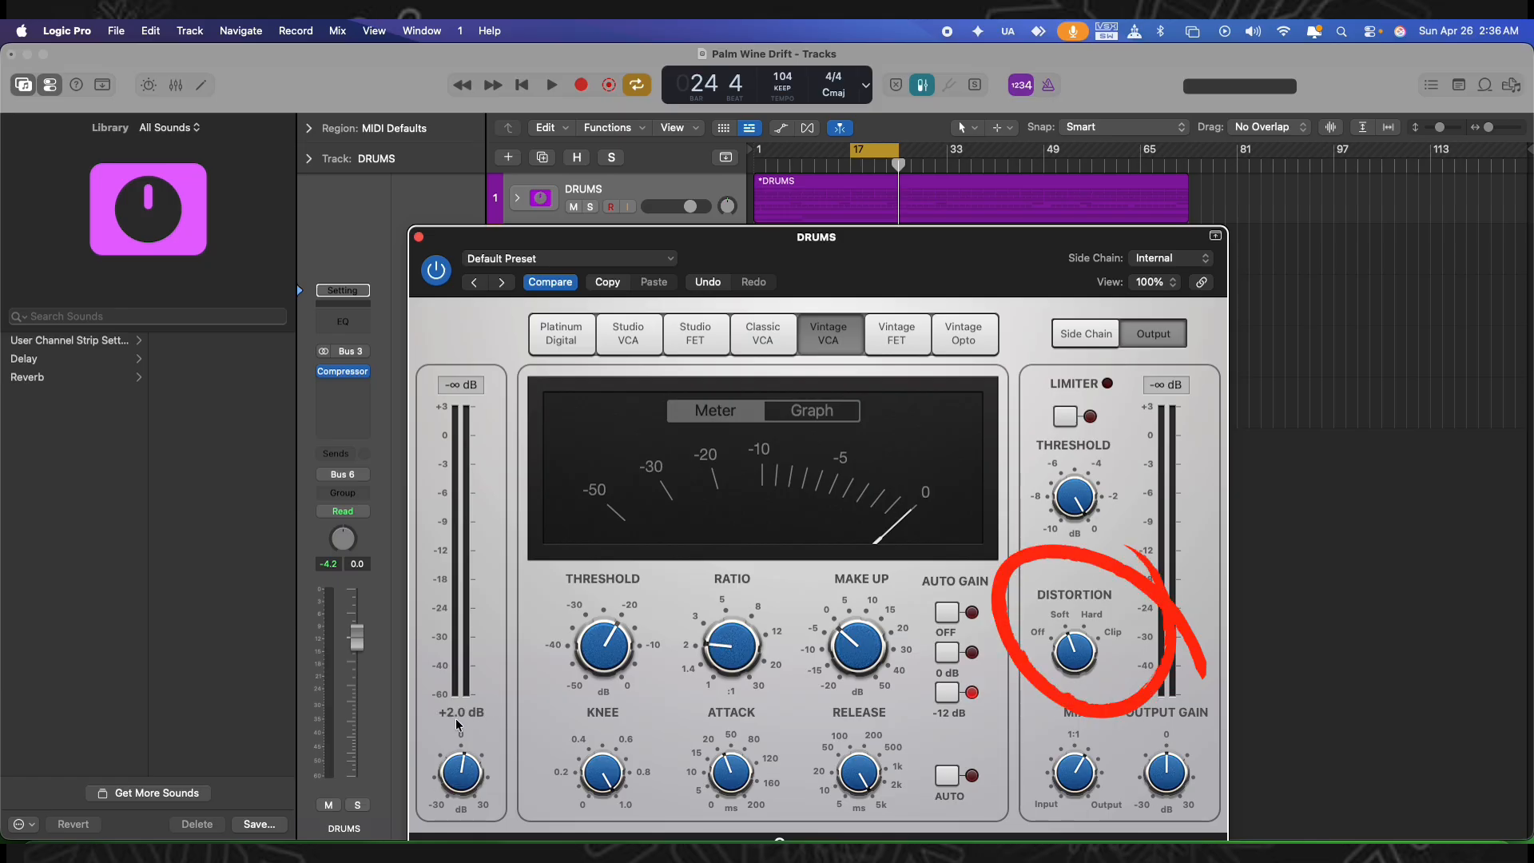